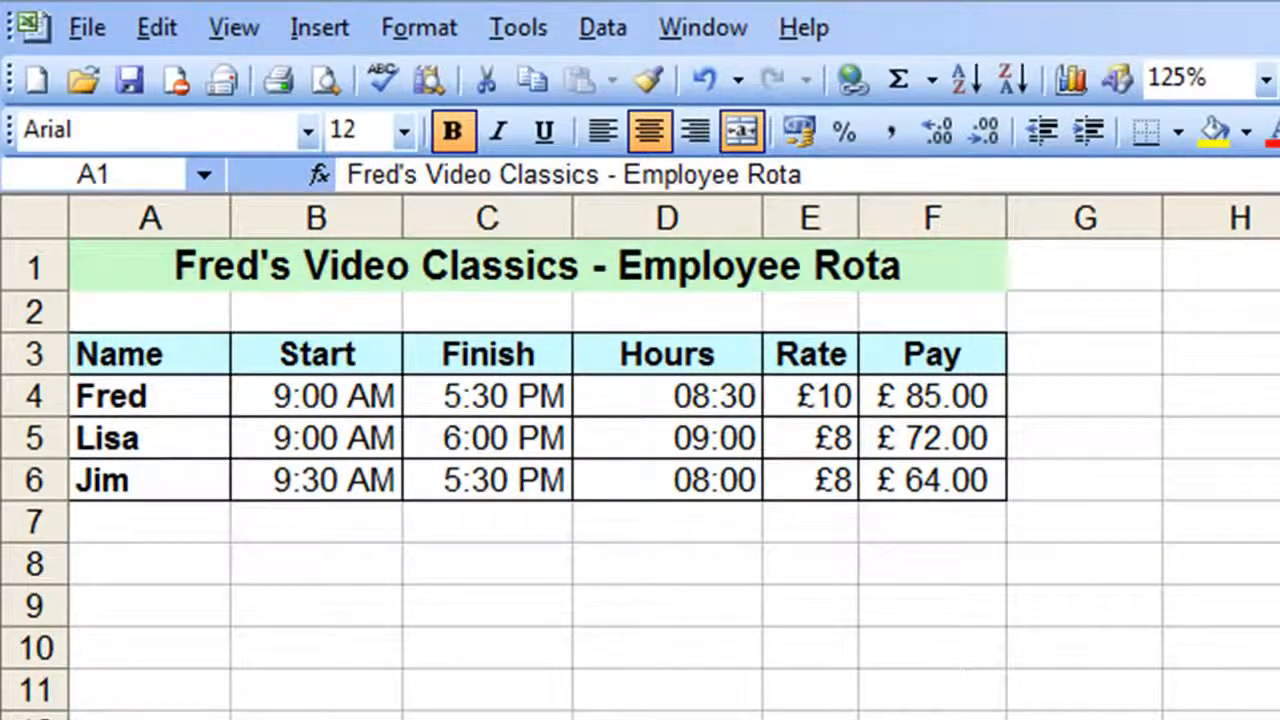
# Save the workbook and change the row 6 shift to a 10 PM start and a 5 AM finish
pyautogui.hotkey('ctrl', 's')
pyautogui.click(322, 480)
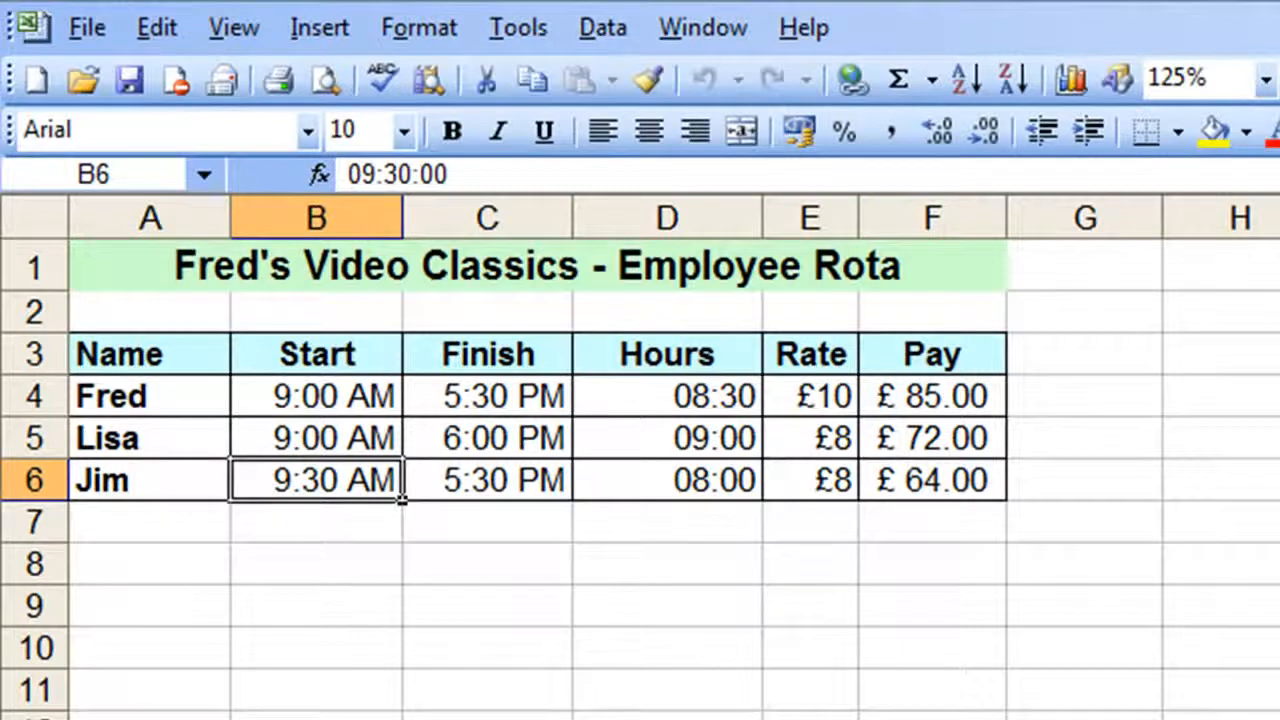
pyautogui.write('10 p')
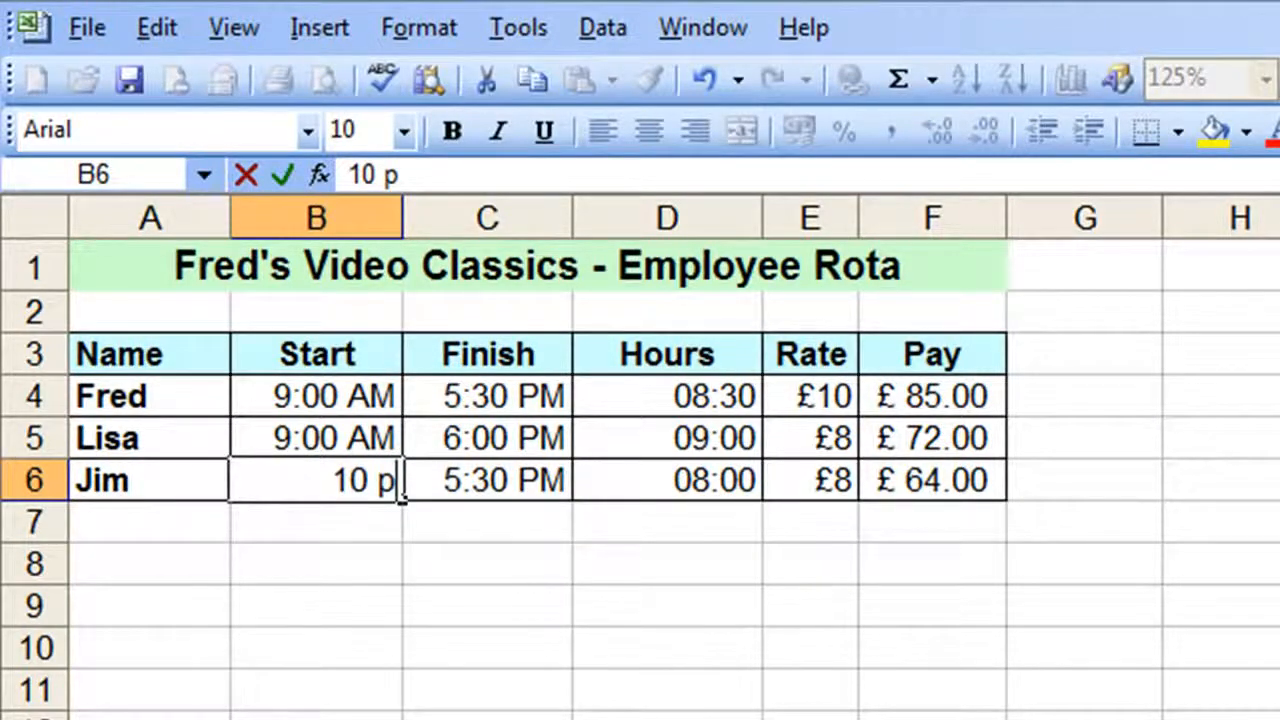
pyautogui.press('Tab')
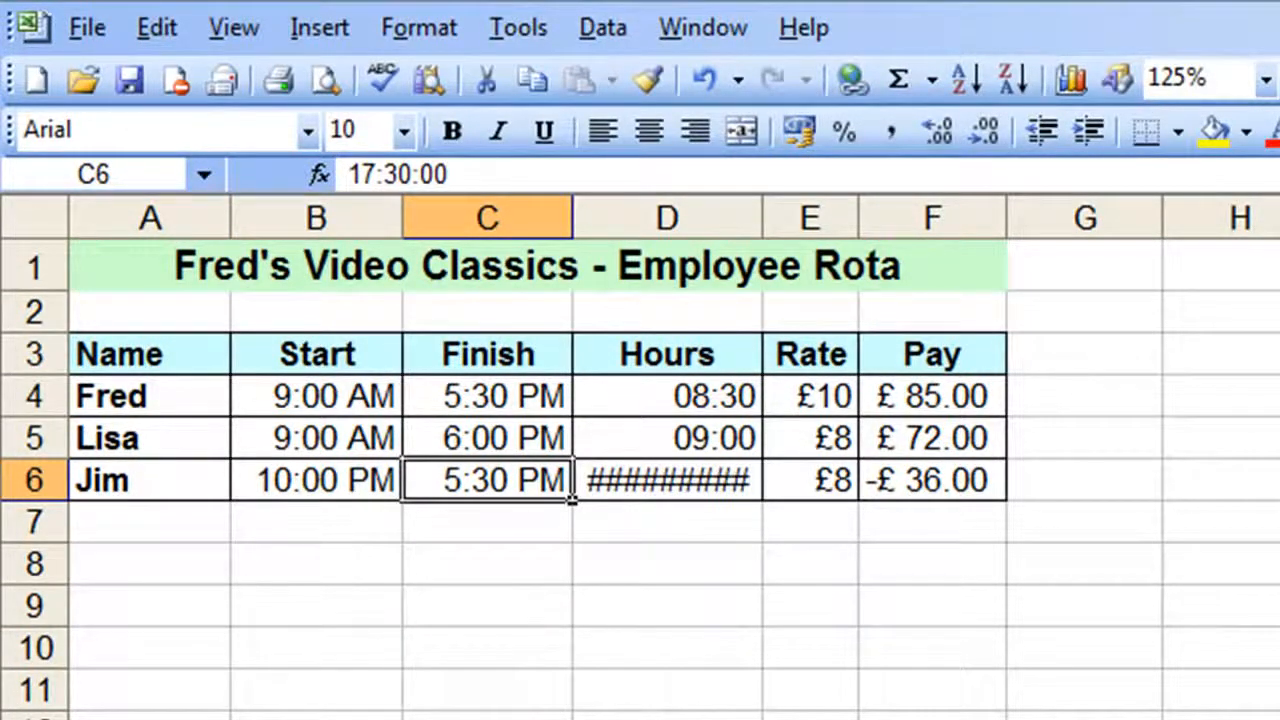
pyautogui.write('5 a')
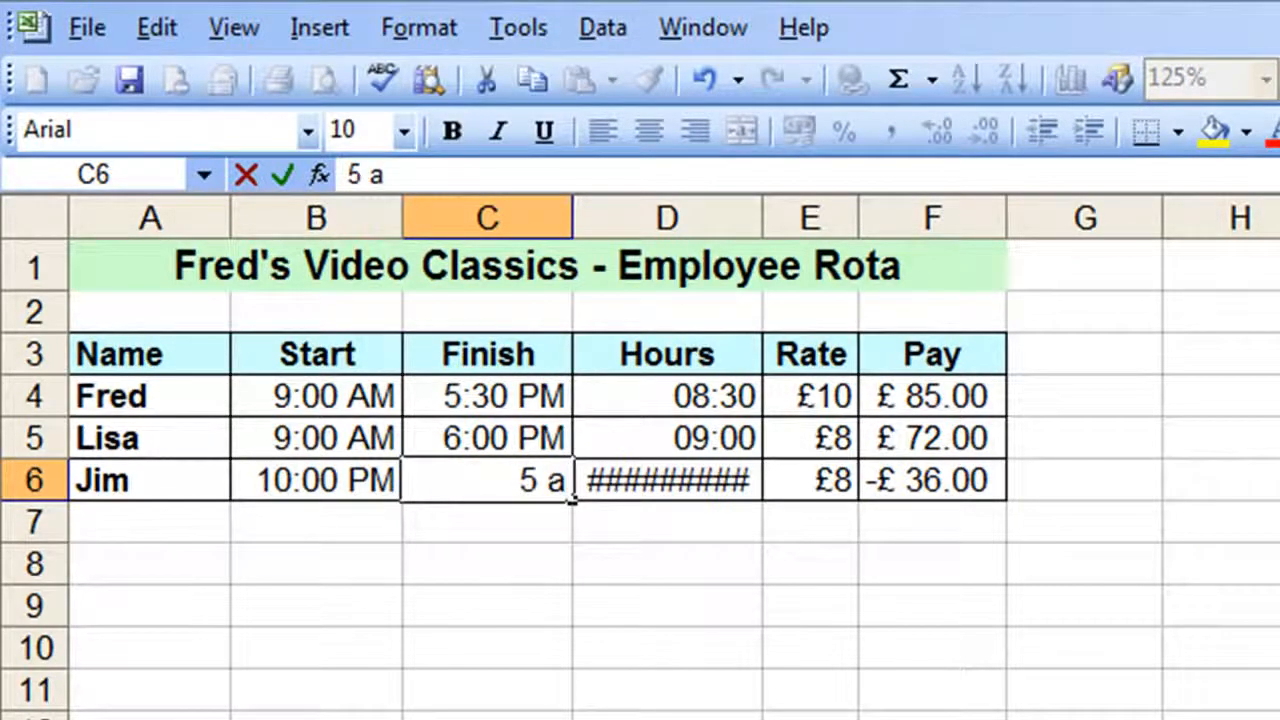
pyautogui.press('Tab')
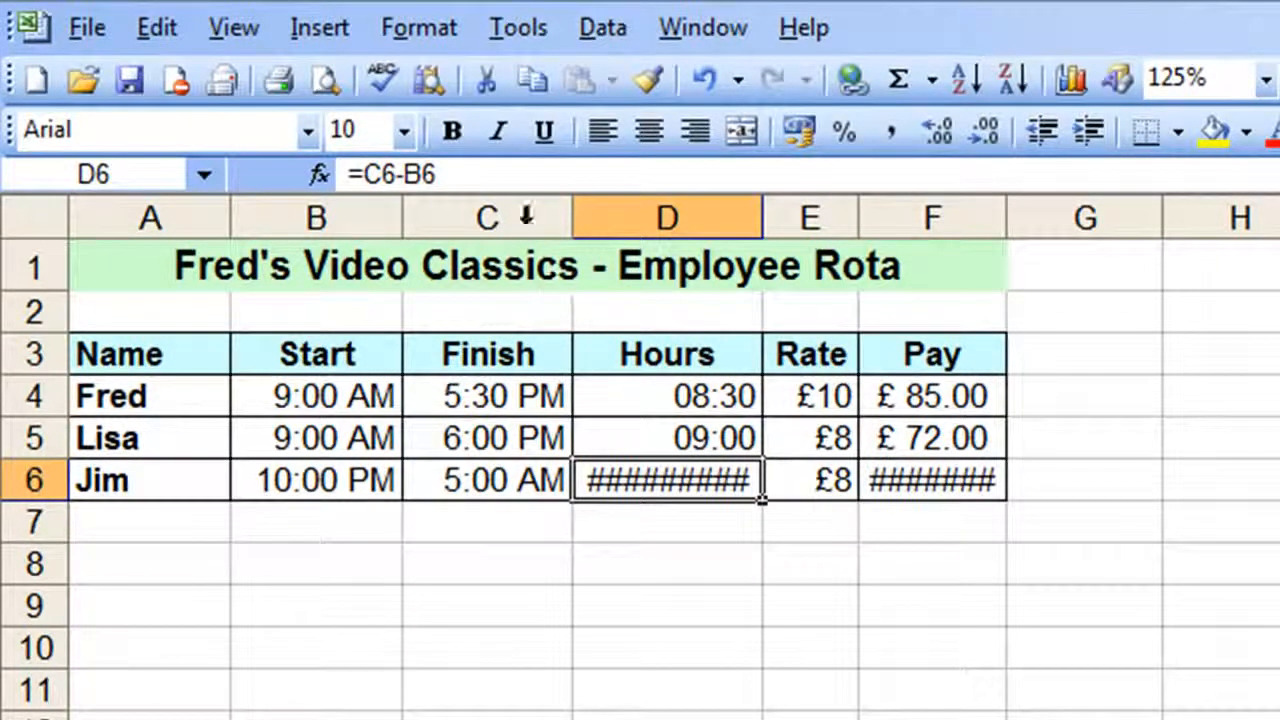
# Extend the Hours formula in D6 to =C6-B6+(C6<B6) so that it handles shifts running past midnight
pyautogui.click(457, 176)
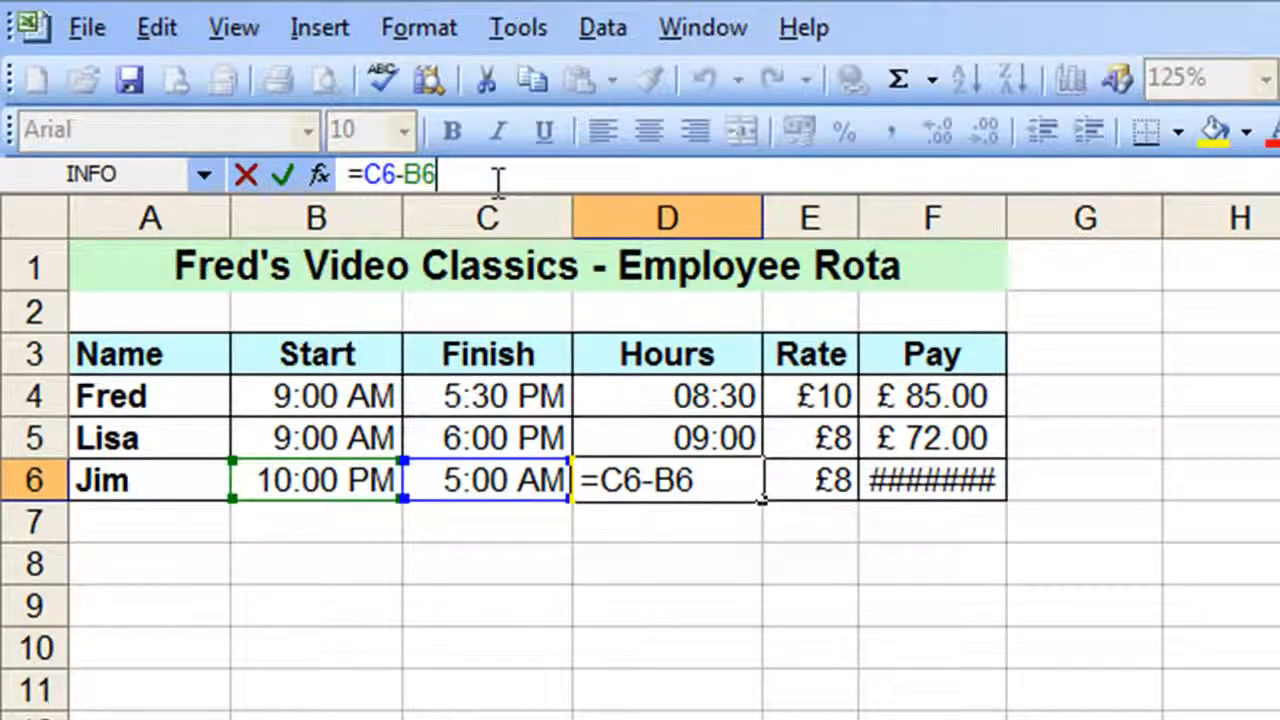
pyautogui.write('+')
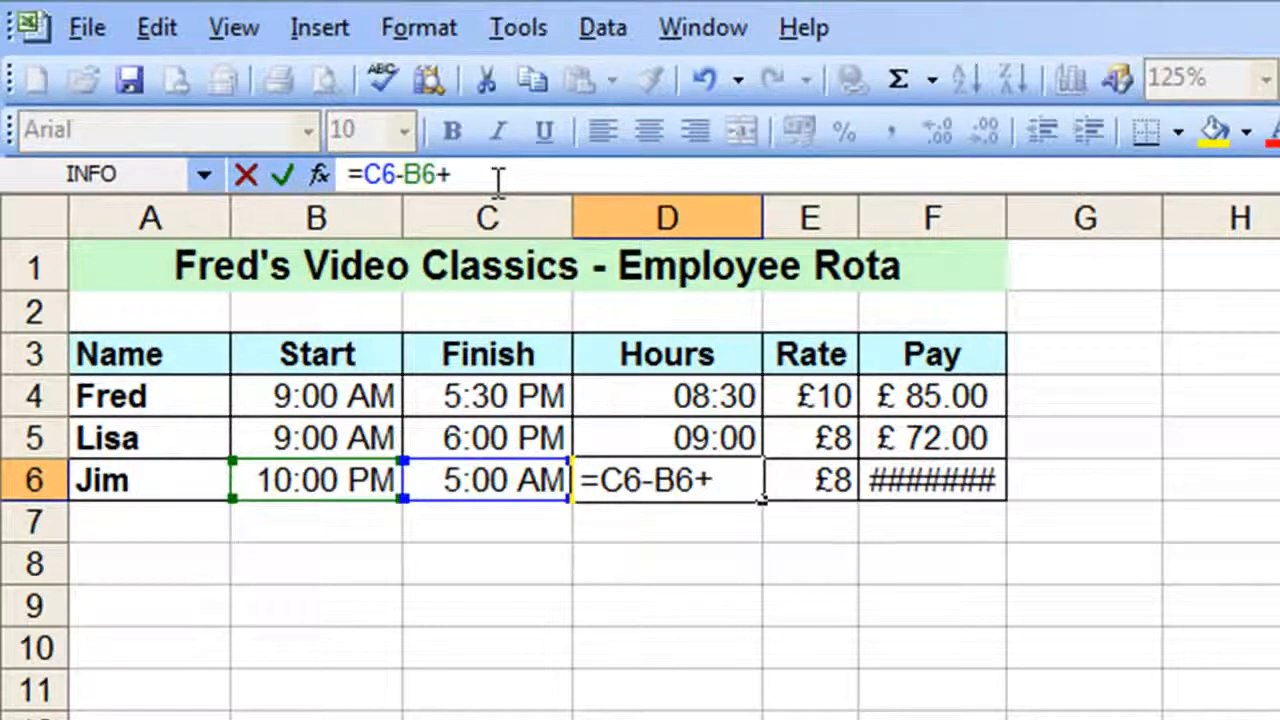
pyautogui.write('(')
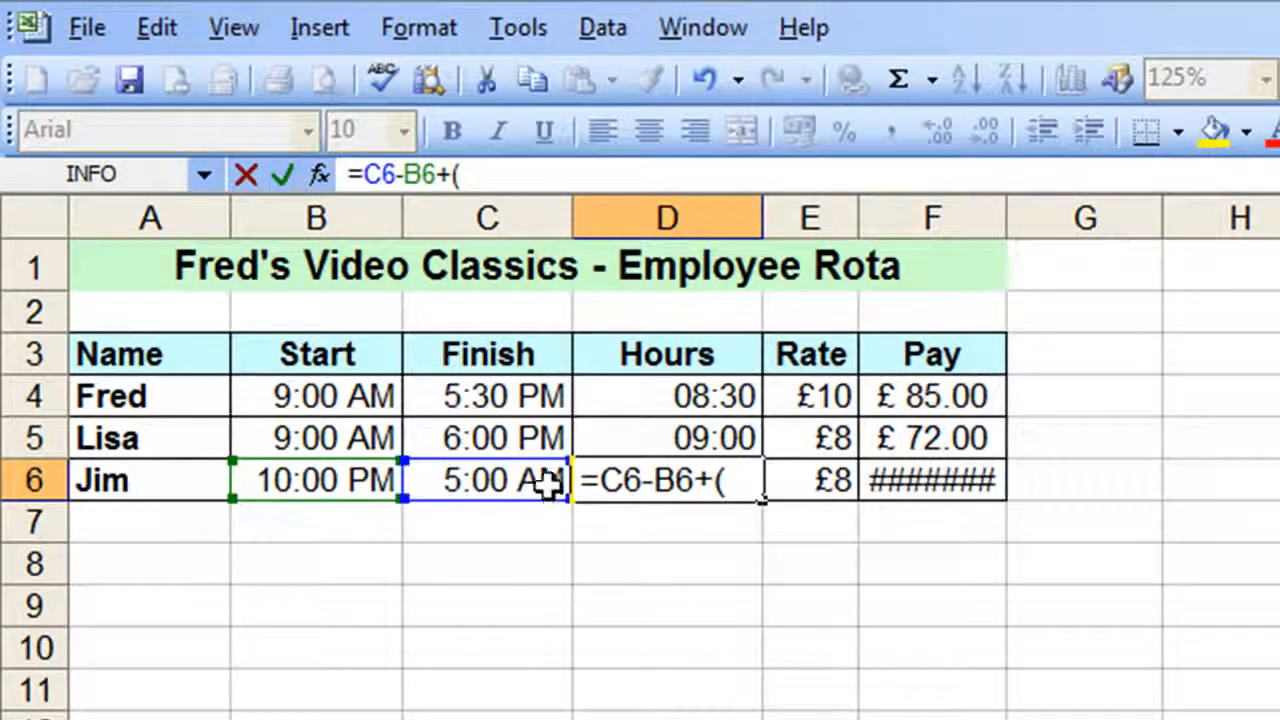
pyautogui.click(500, 480)
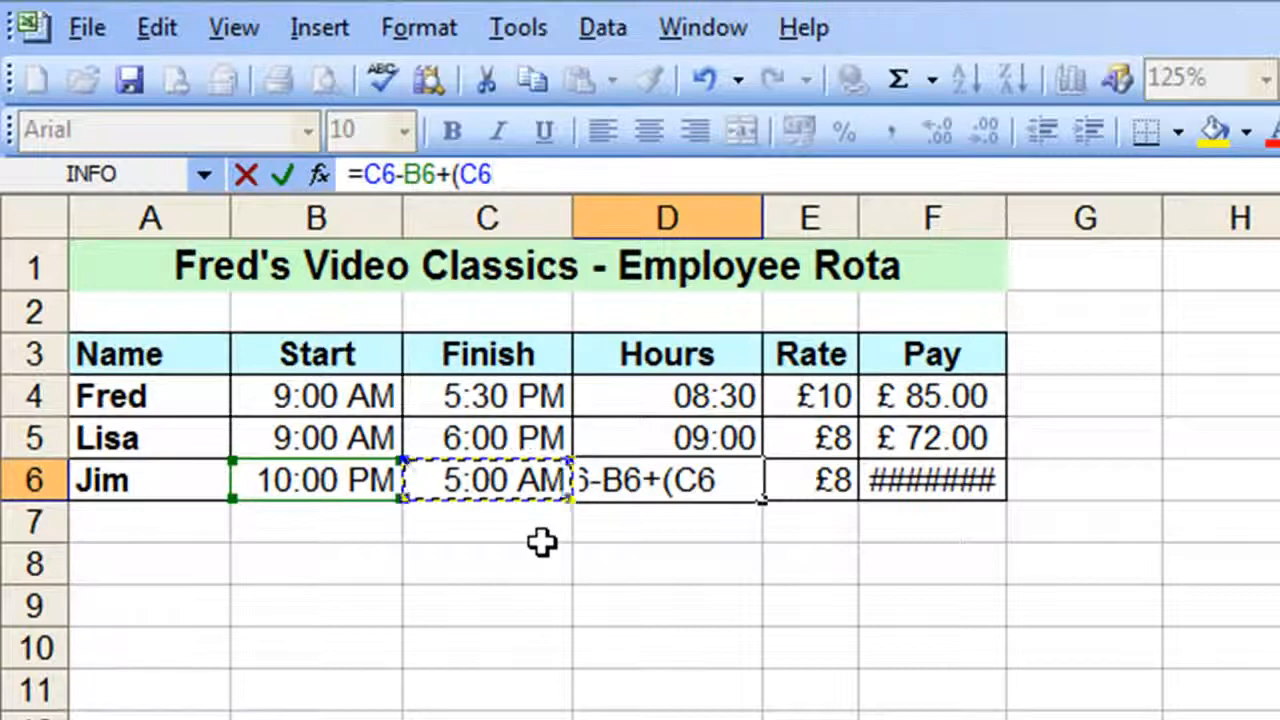
pyautogui.write('<')
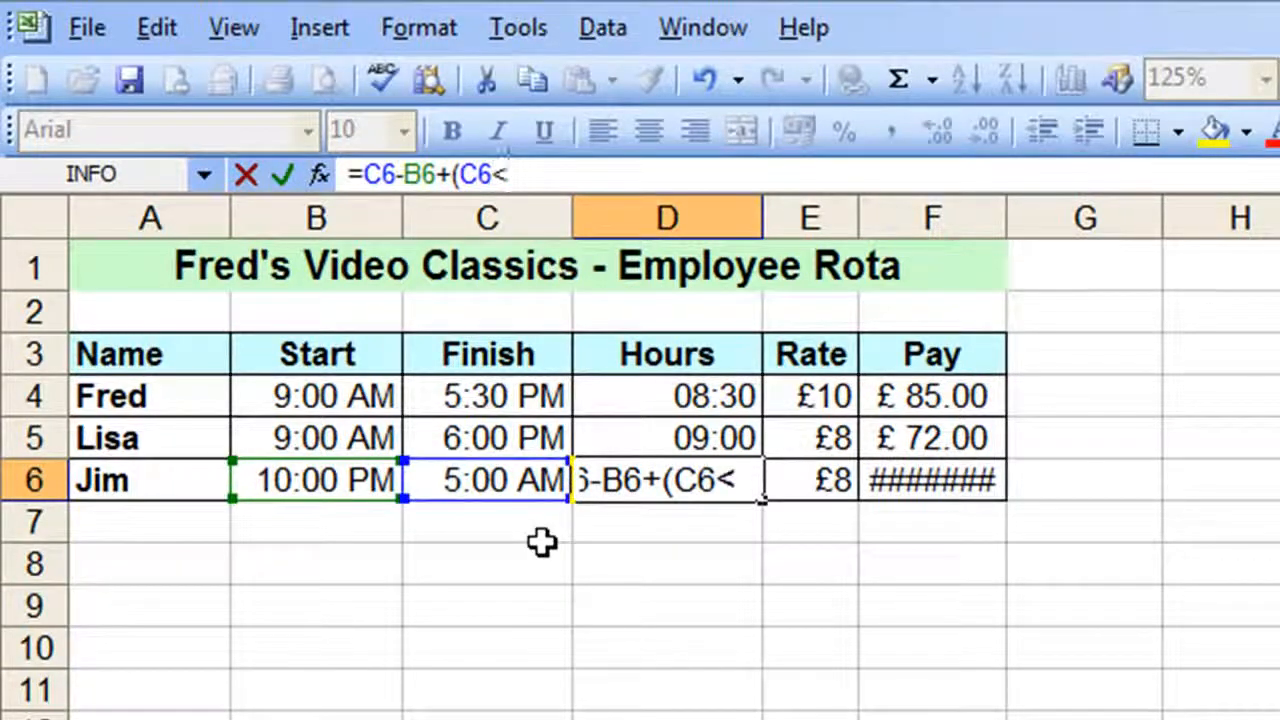
pyautogui.click(330, 475)
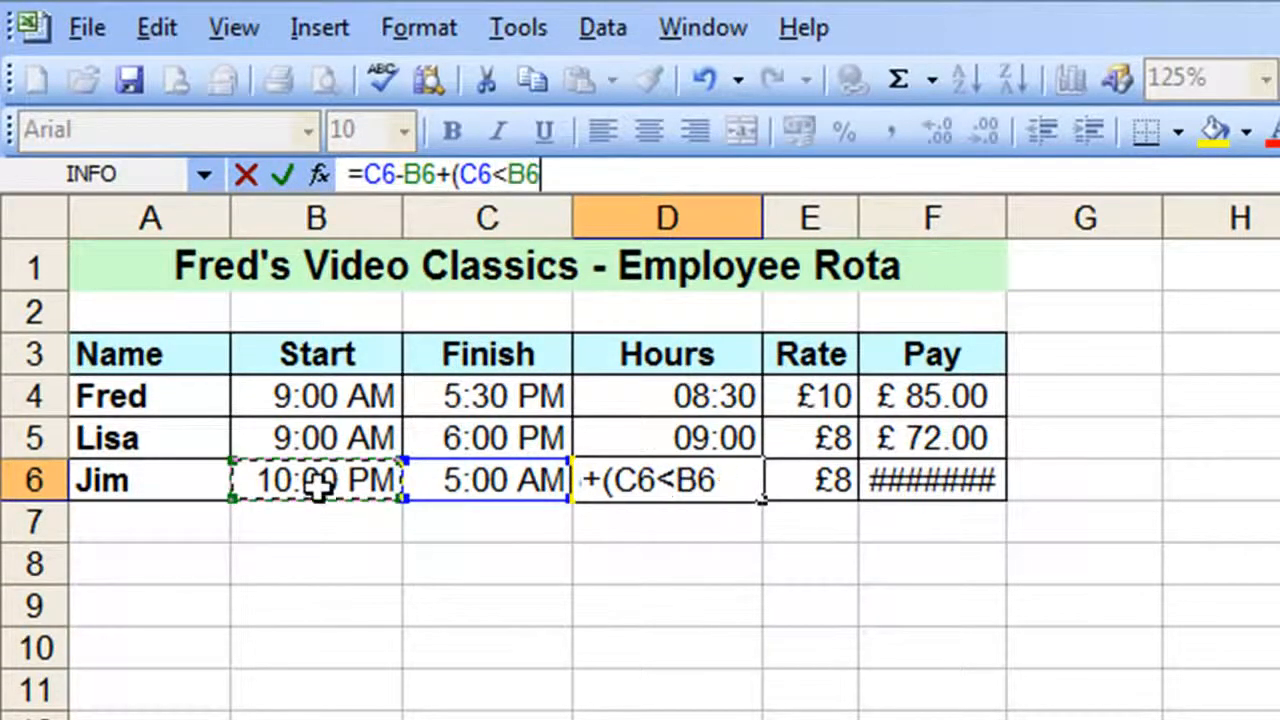
pyautogui.write(')')
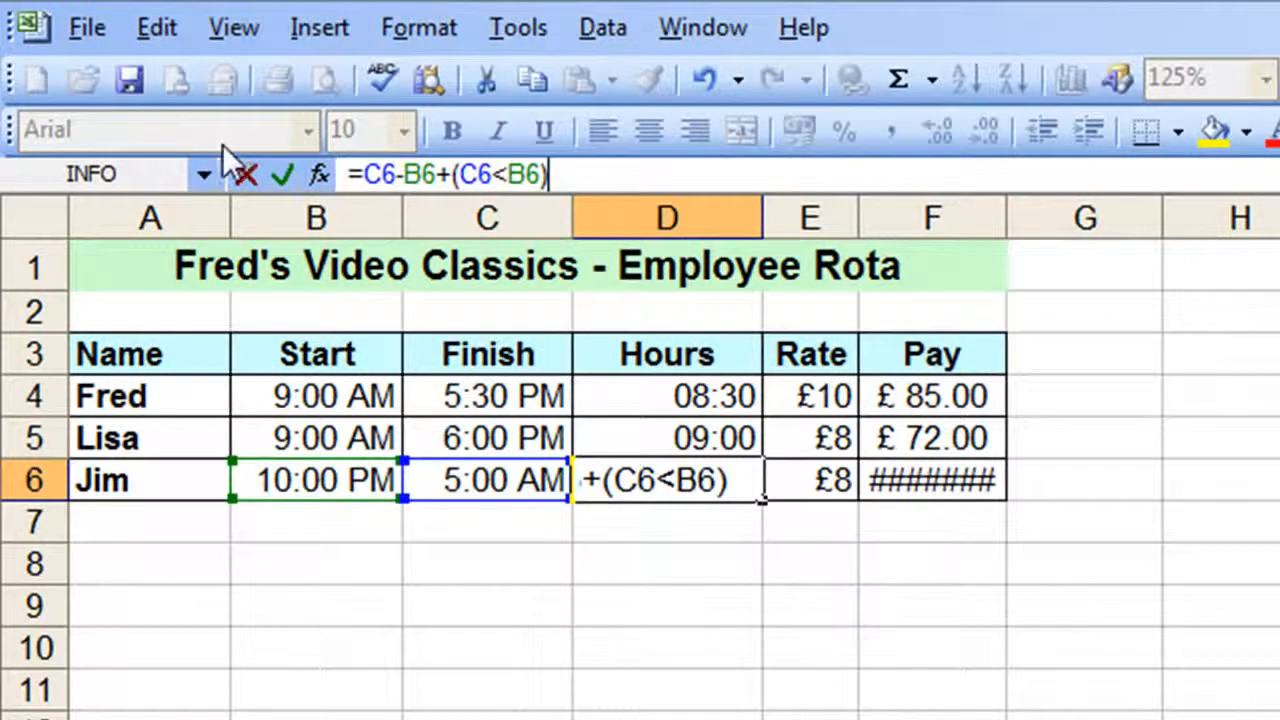
pyautogui.click(283, 177)
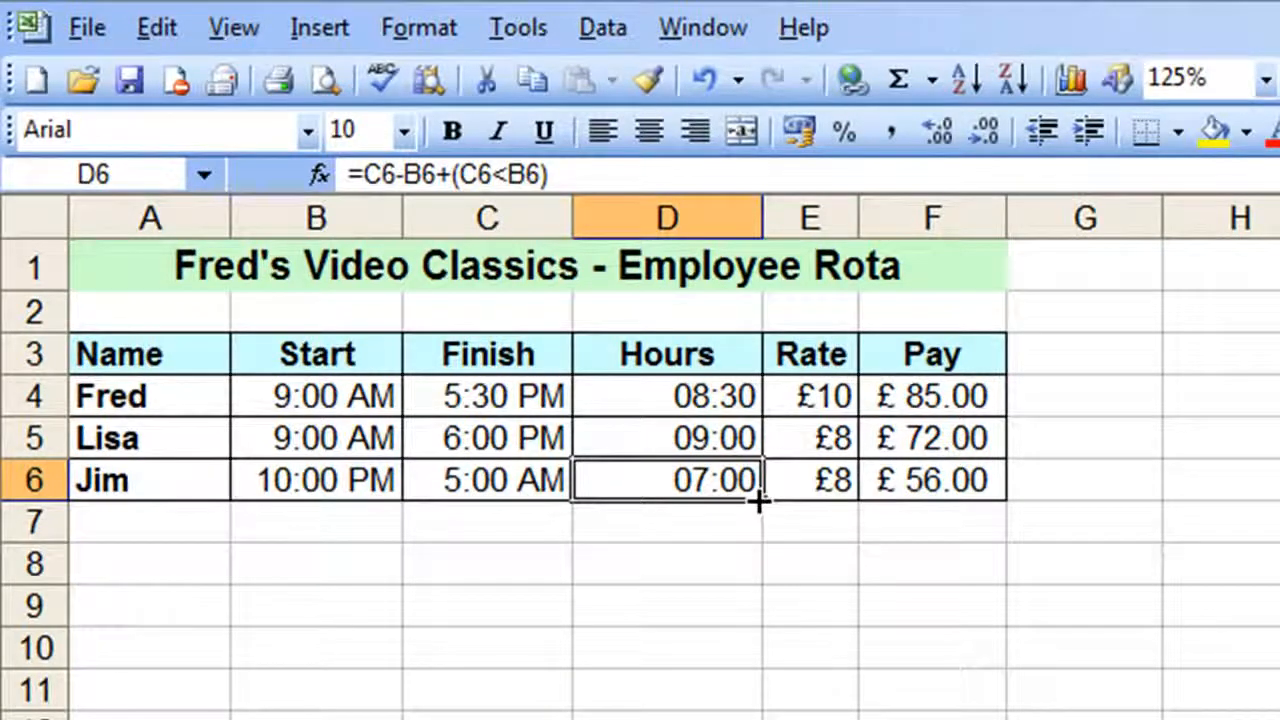
# Copy the D6 formula up to D4 and D5, and check the Hours cells in all three rows
pyautogui.moveTo(758, 500); pyautogui.dragTo(752, 396)
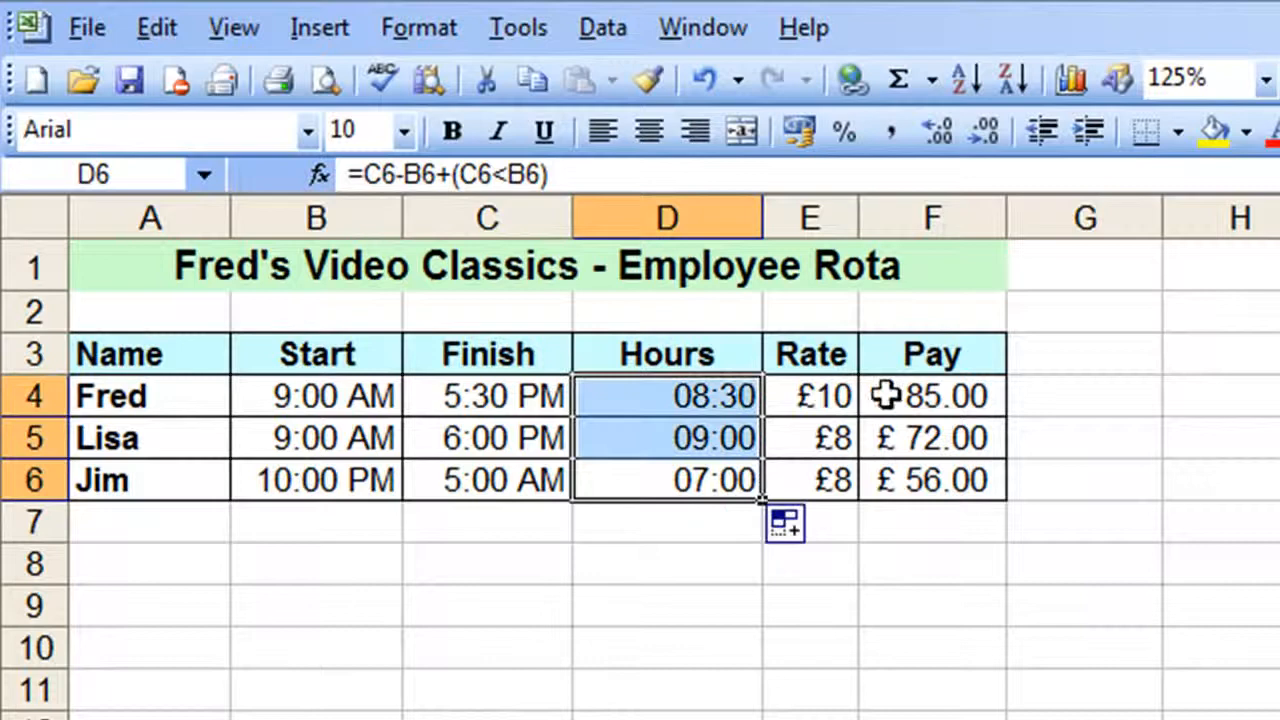
pyautogui.click(660, 415)
pyautogui.click(663, 438)
pyautogui.click(663, 480)
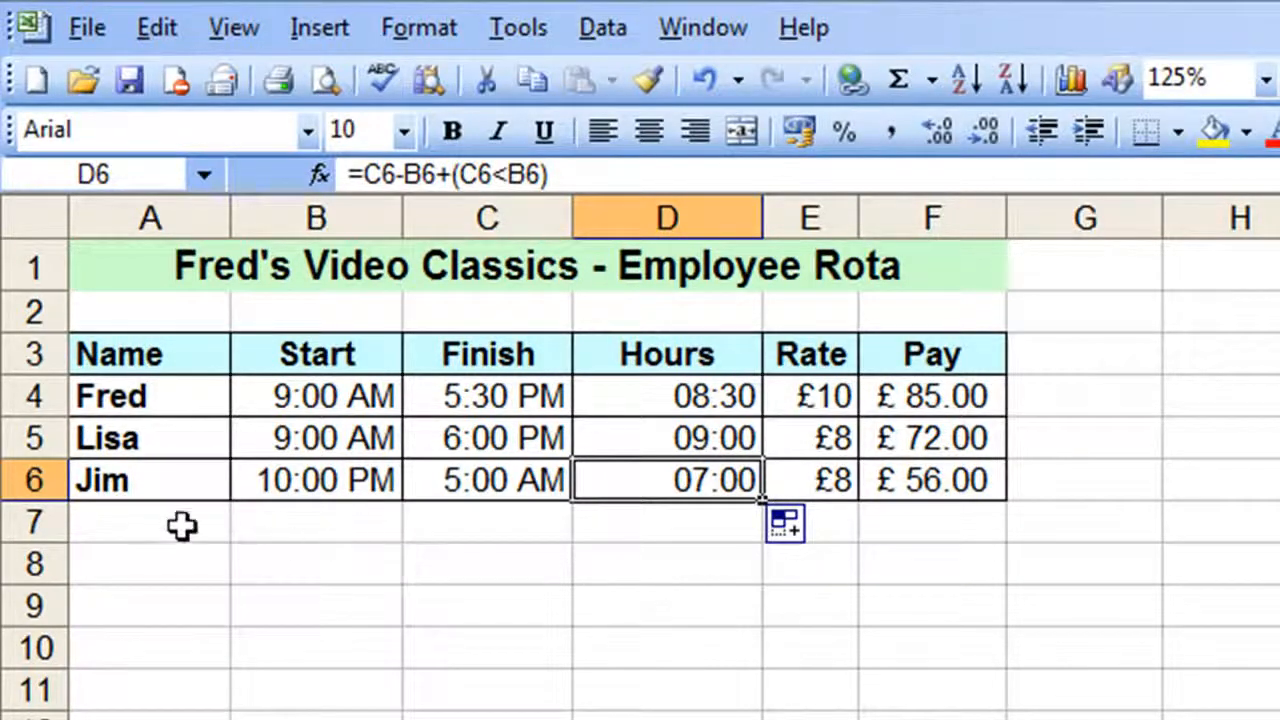
# Enter the label Stock Check in A8 and widen column A to fit it
pyautogui.click(134, 560)
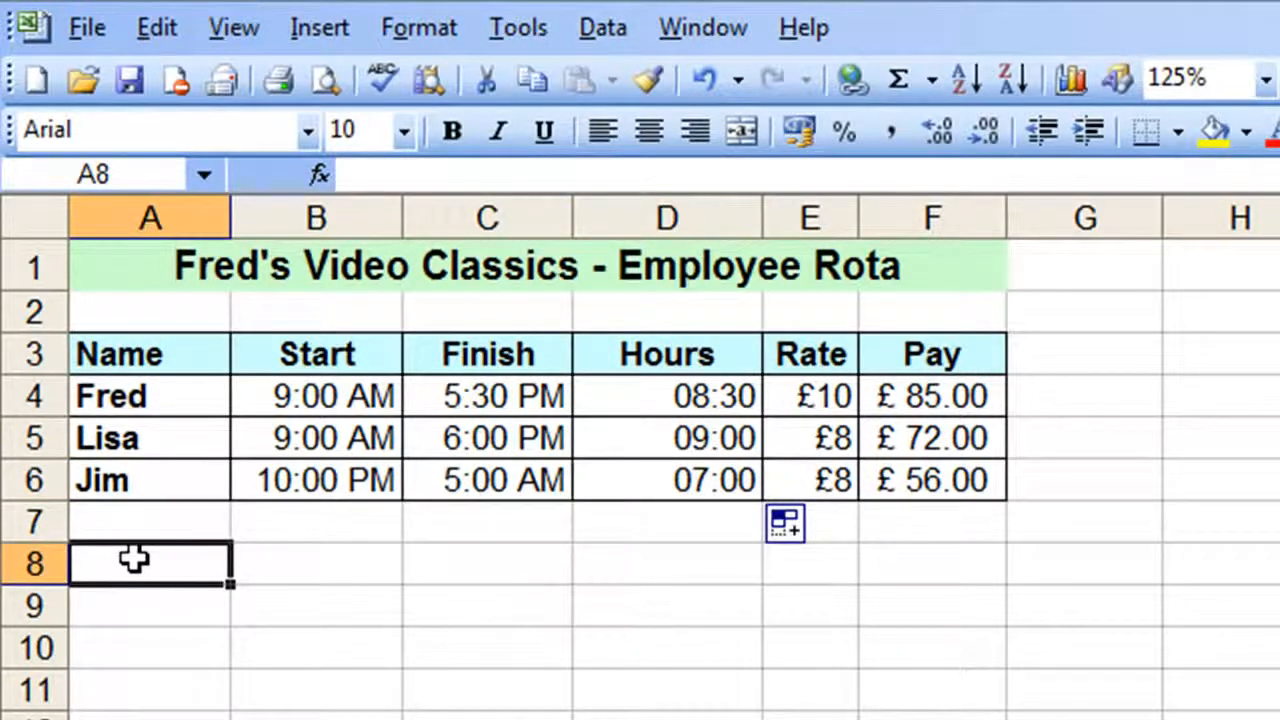
pyautogui.write('Stock ')
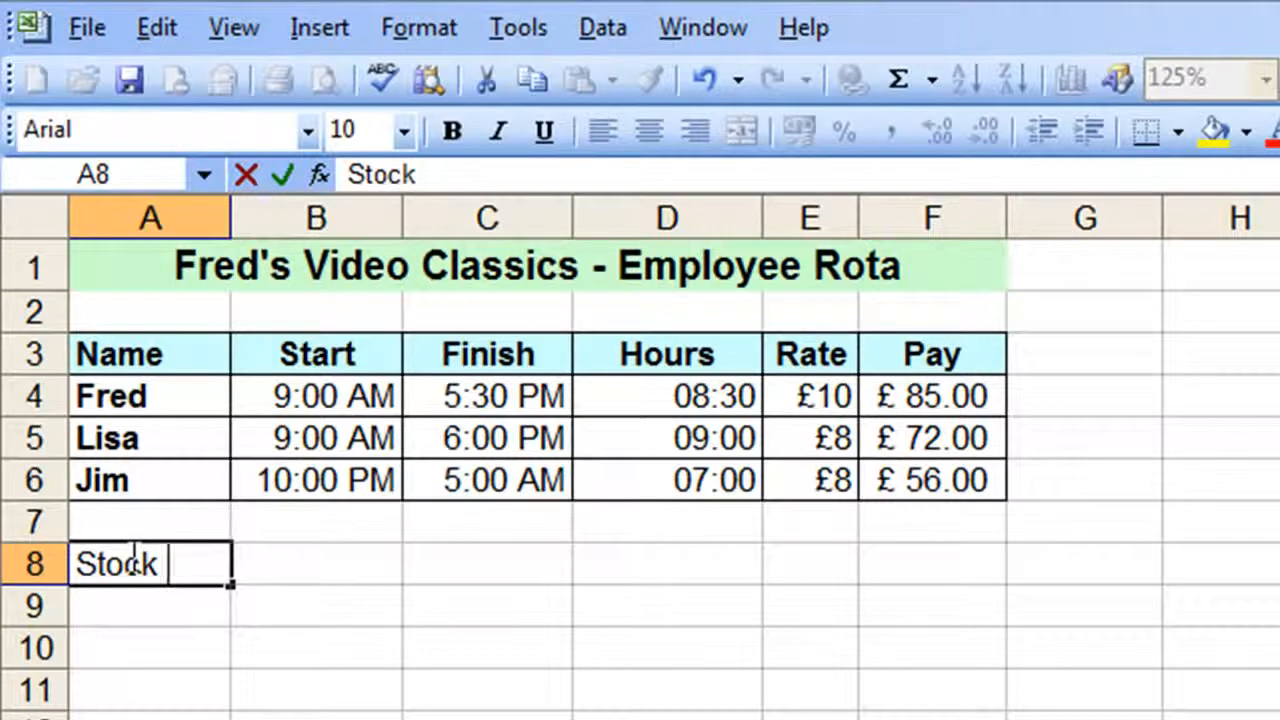
pyautogui.write('Check')
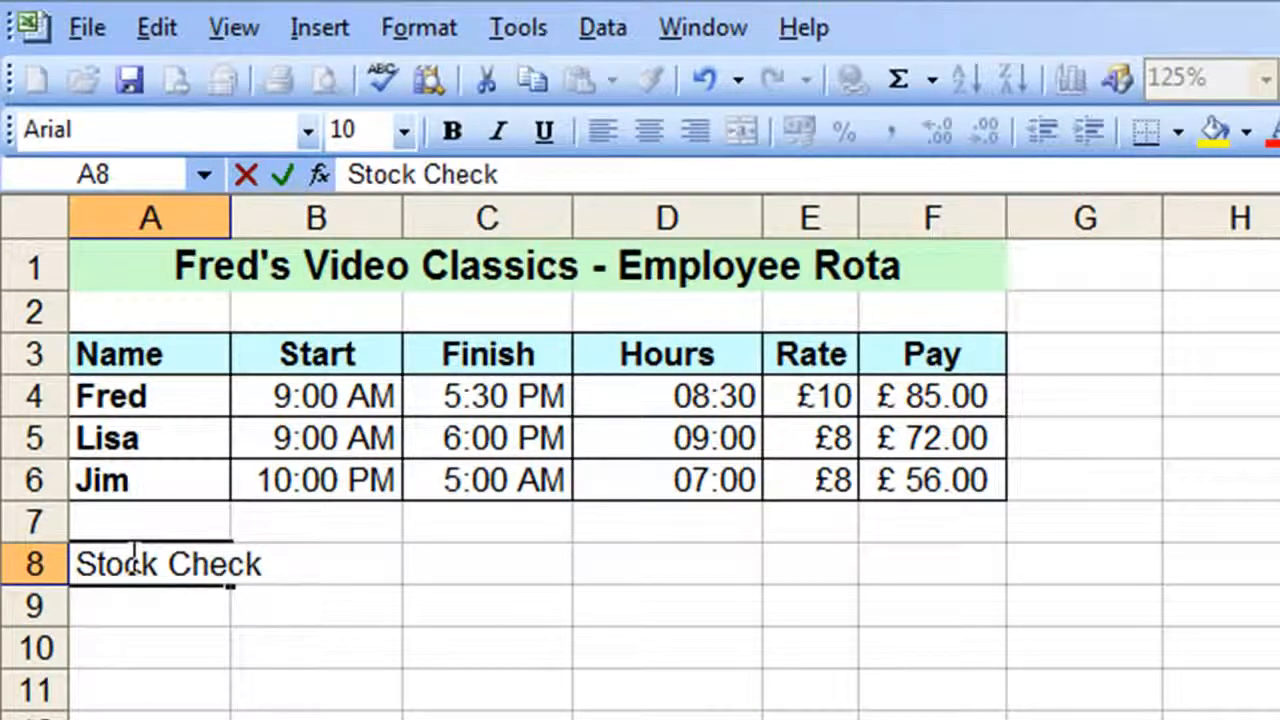
pyautogui.press('Tab')
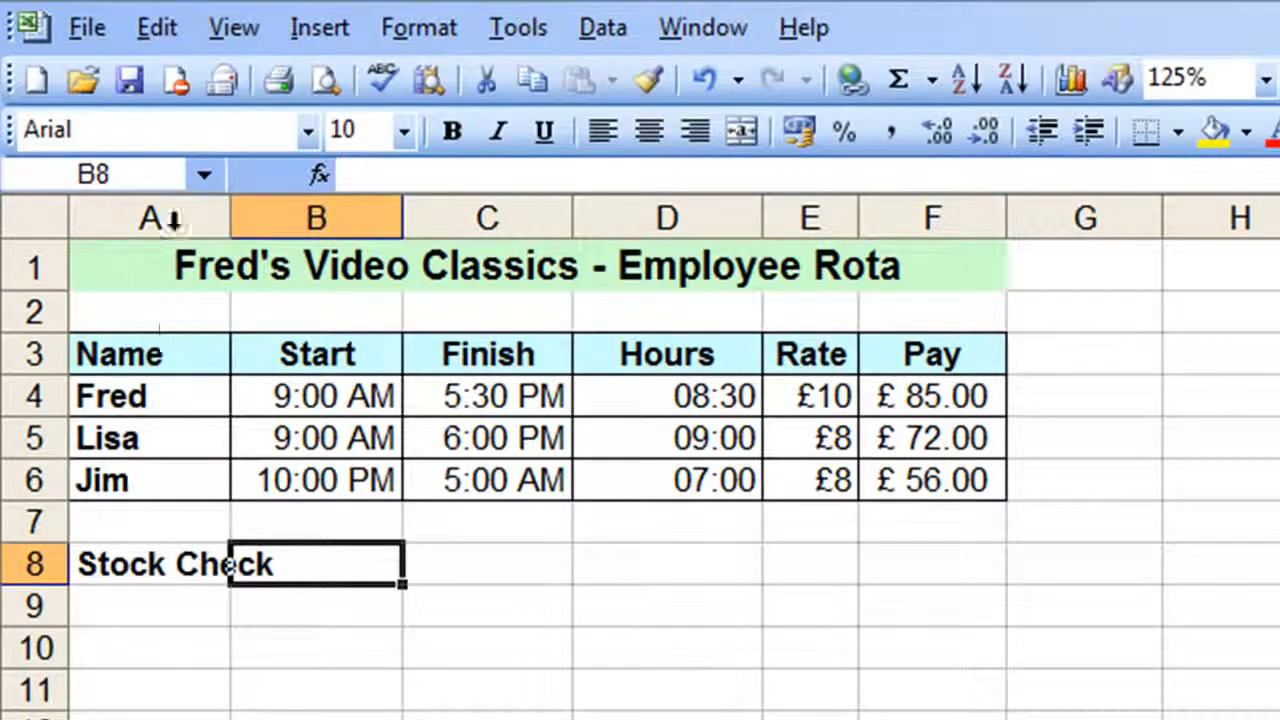
pyautogui.moveTo(230, 210); pyautogui.dragTo(284, 218)
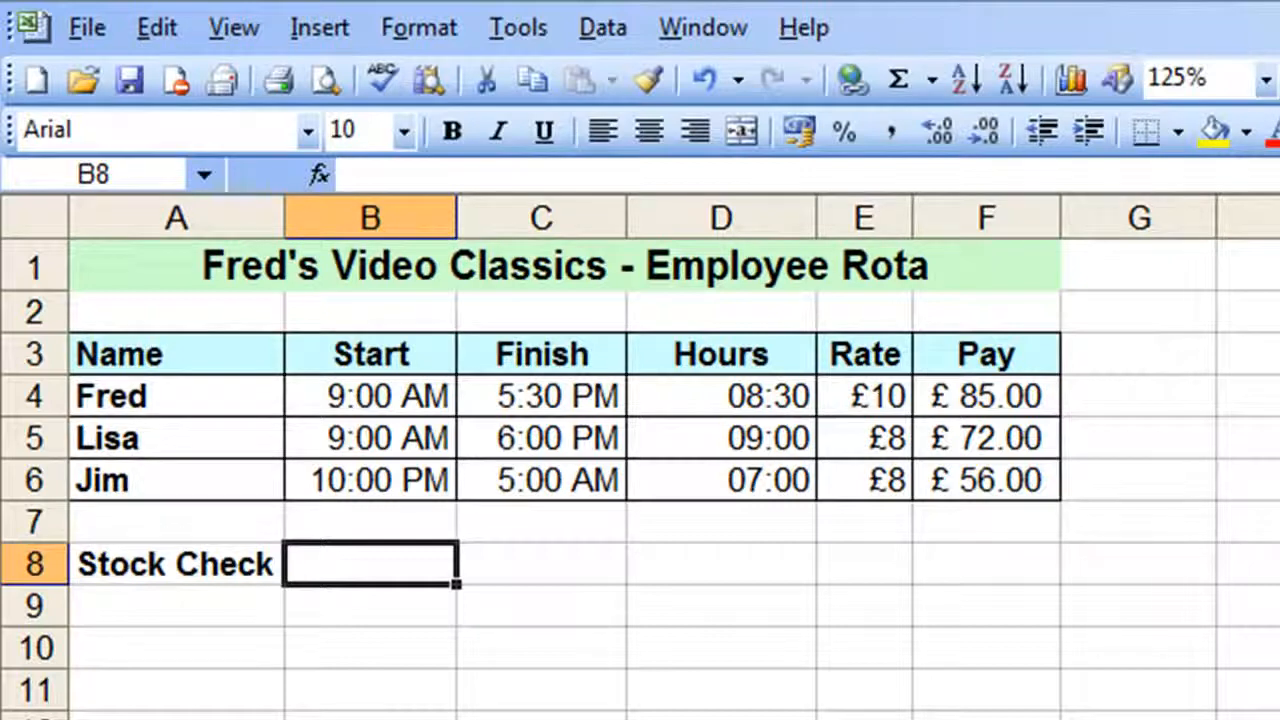
# Enter the stock check's start as 1/5 9 a in B8 and widen column B to show the full date and time
pyautogui.write('1/')
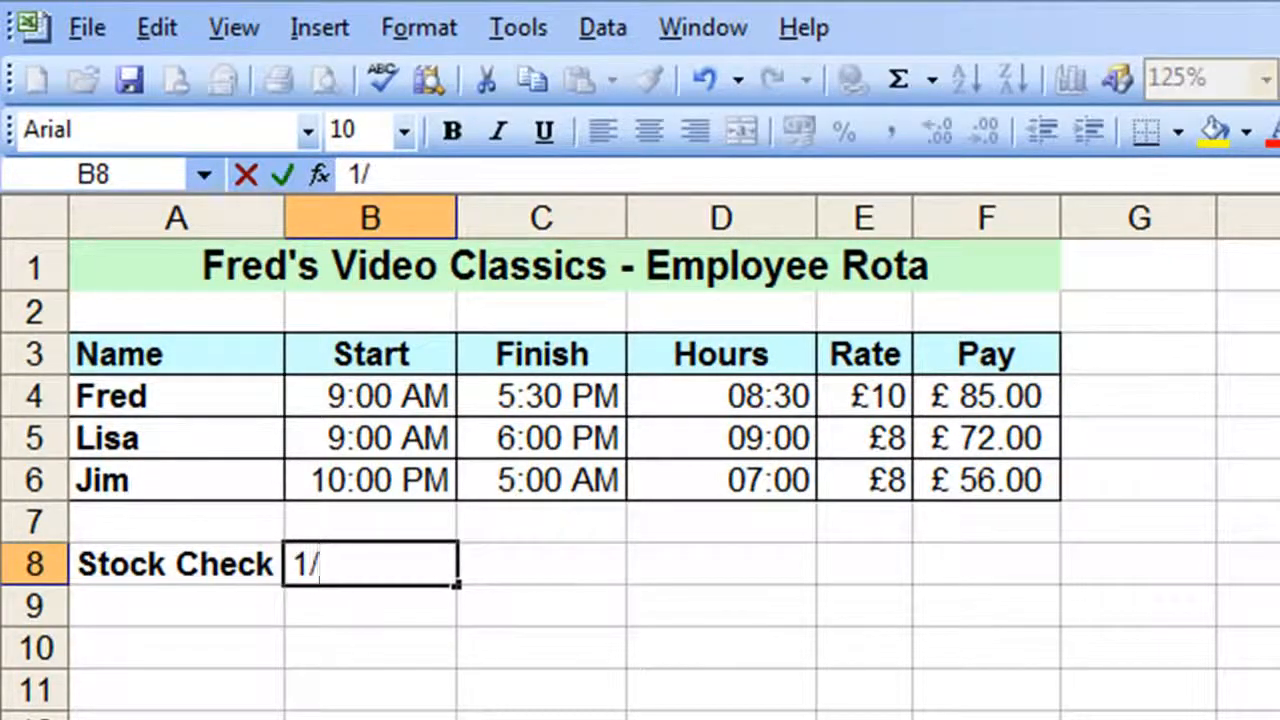
pyautogui.write('5')
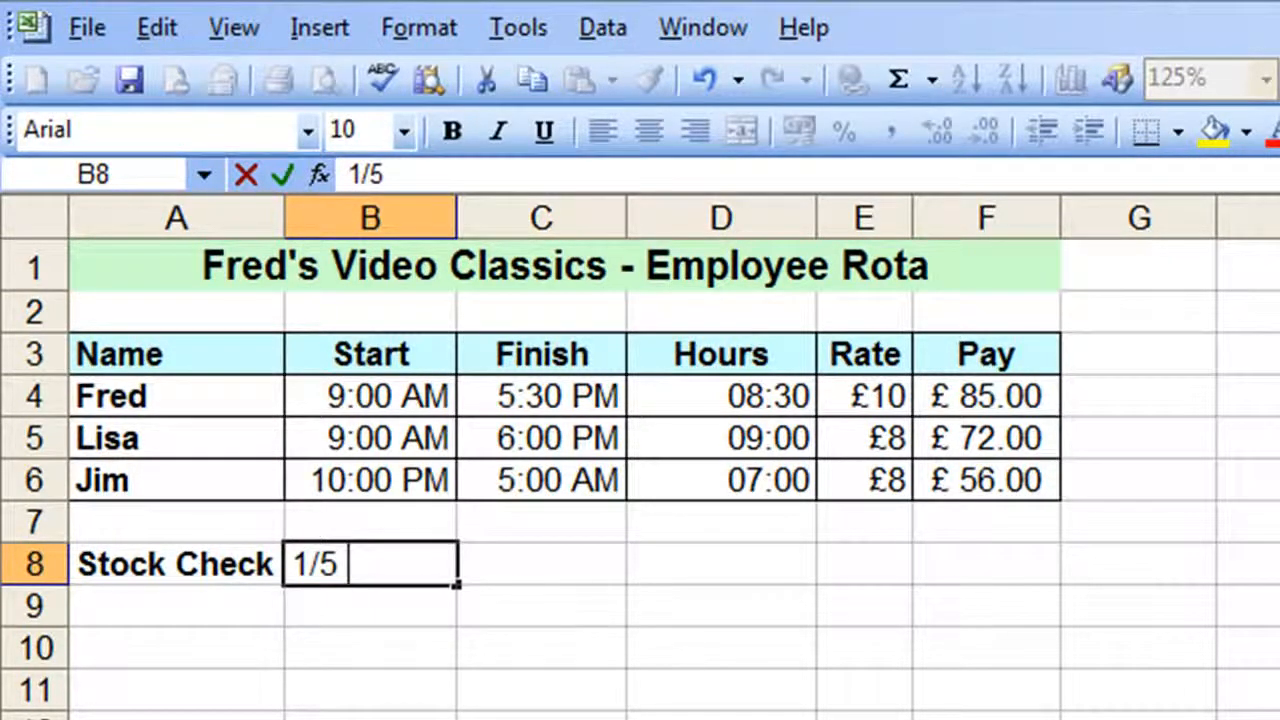
pyautogui.write(' 9 a')
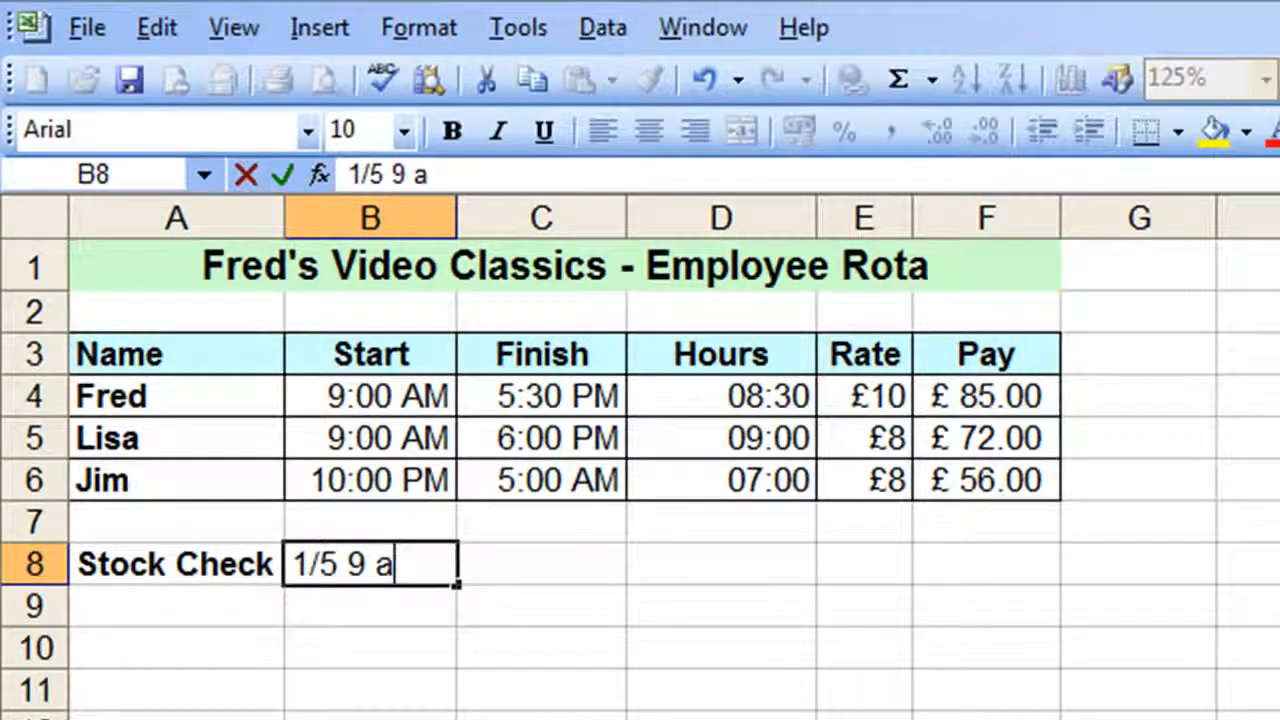
pyautogui.press('Tab')
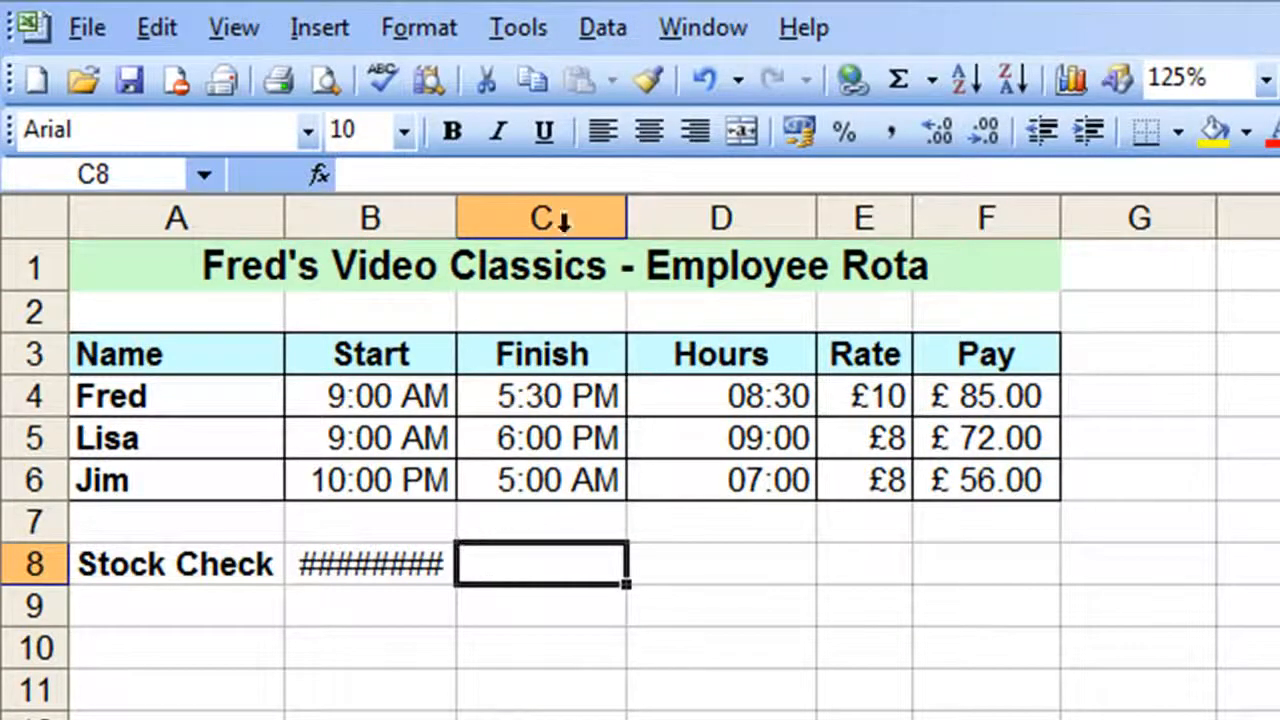
pyautogui.moveTo(456, 205); pyautogui.dragTo(552, 217)
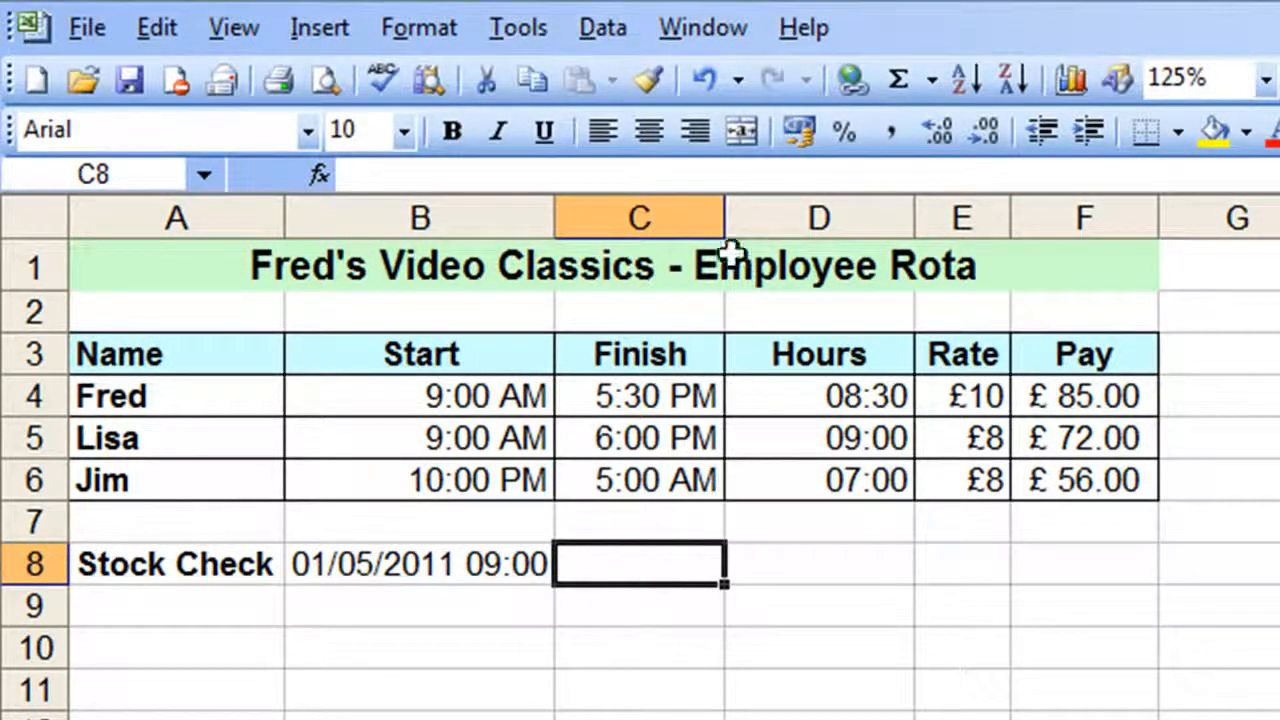
# Widen column C and enter the stock check's finish as 4/5 5:30 p in C8
pyautogui.moveTo(724, 227); pyautogui.dragTo(860, 227)
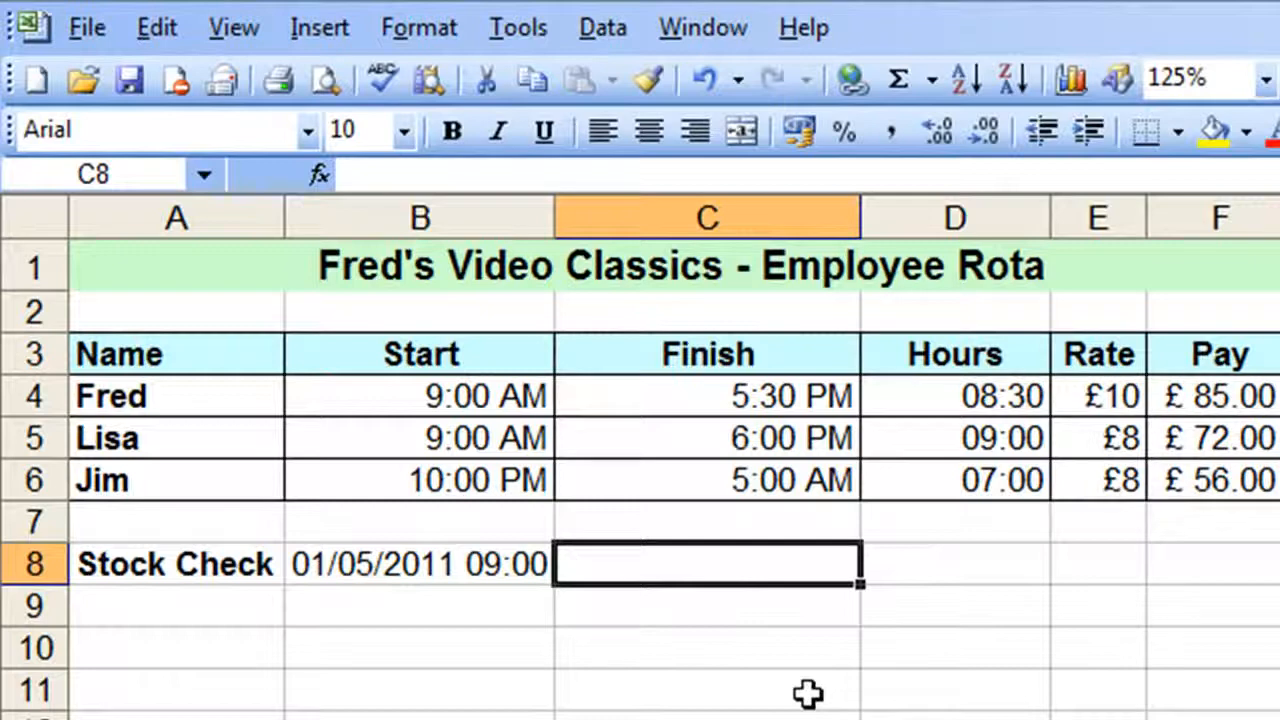
pyautogui.write('4/')
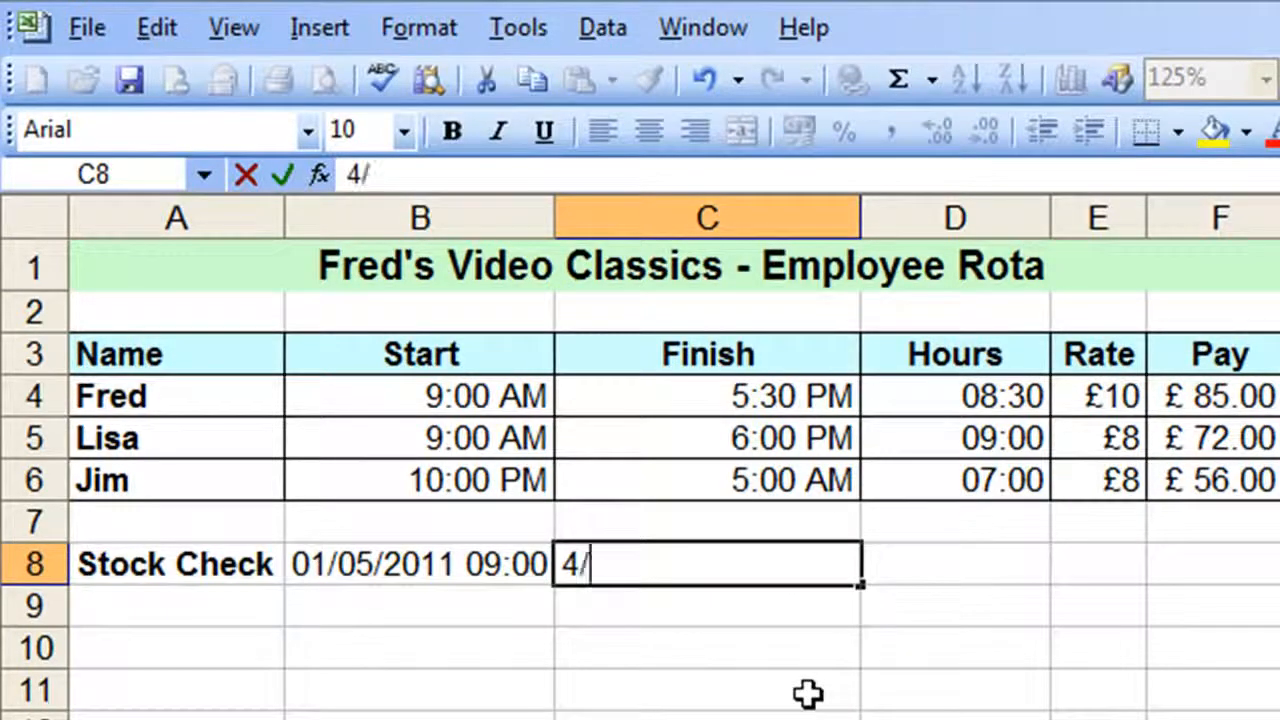
pyautogui.write('5')
pyautogui.write('5:')
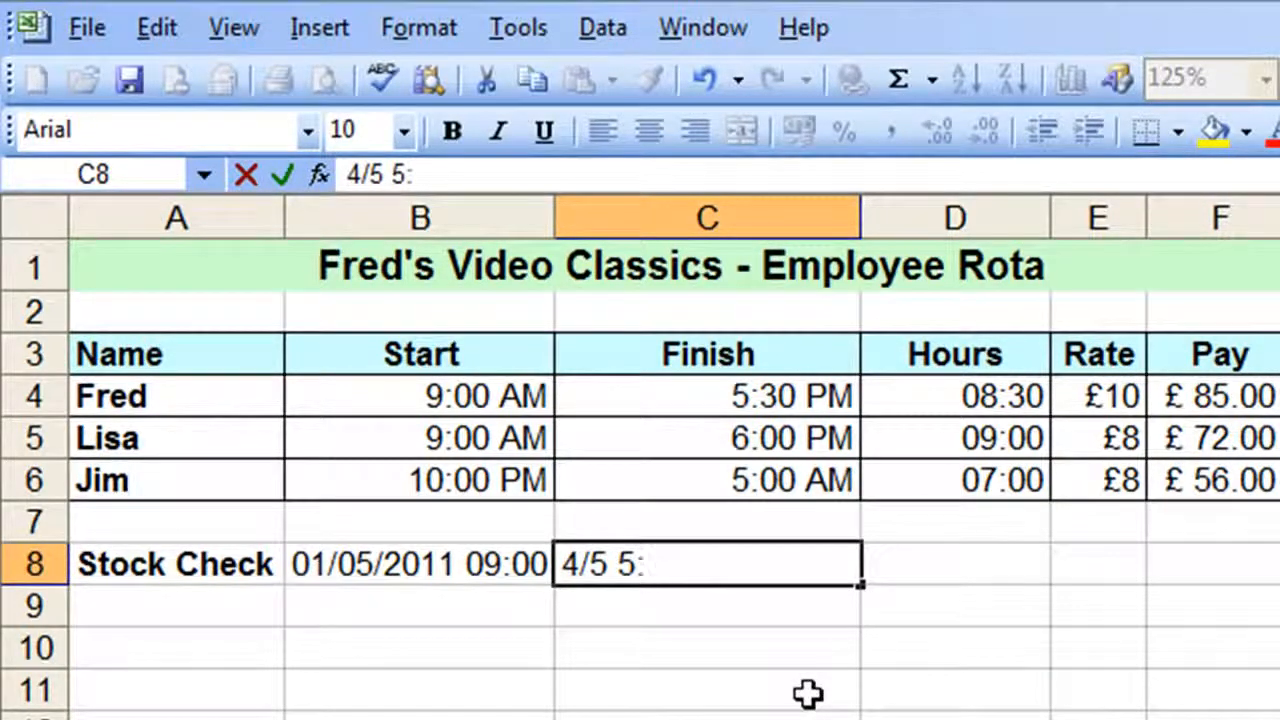
pyautogui.write('30')
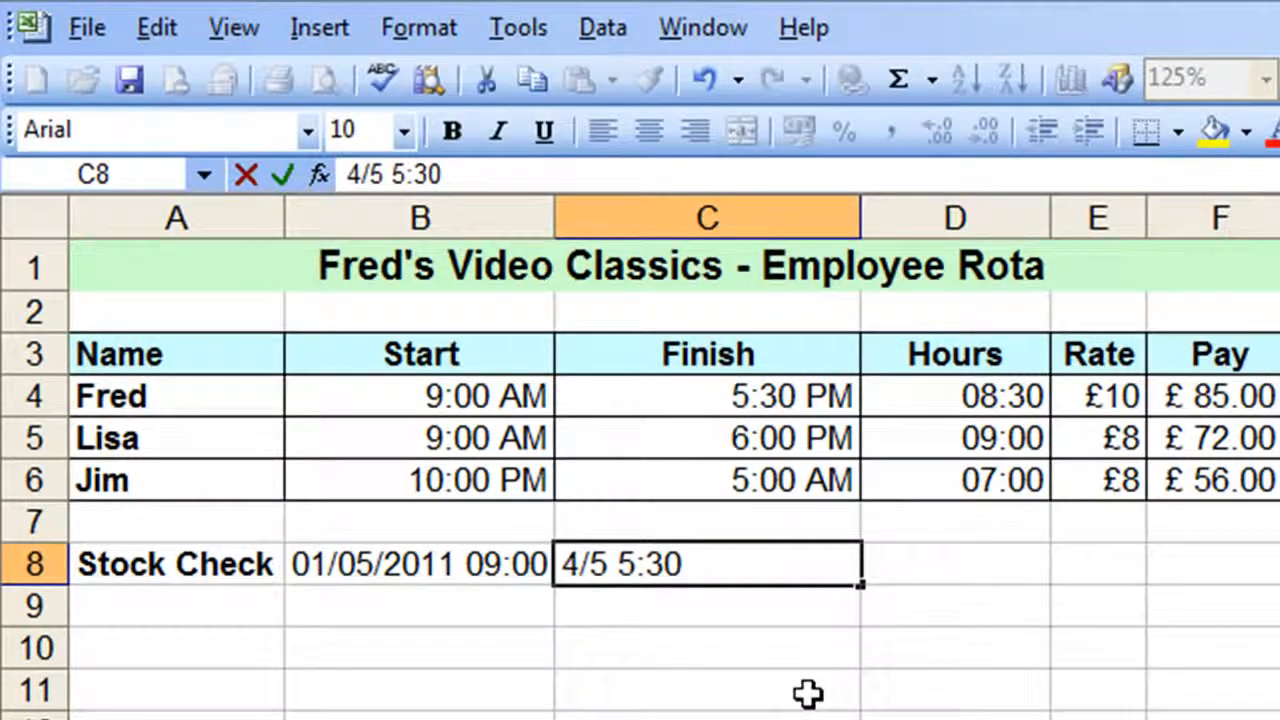
pyautogui.write(' p')
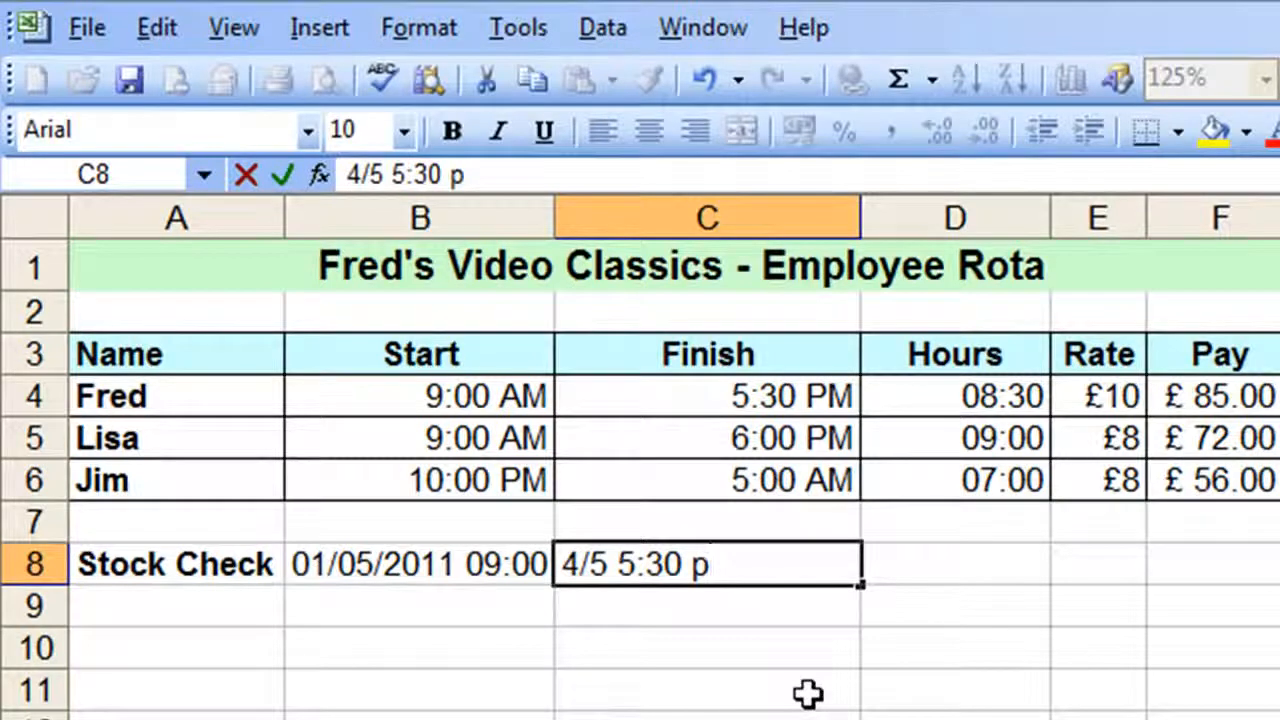
pyautogui.press('Tab')
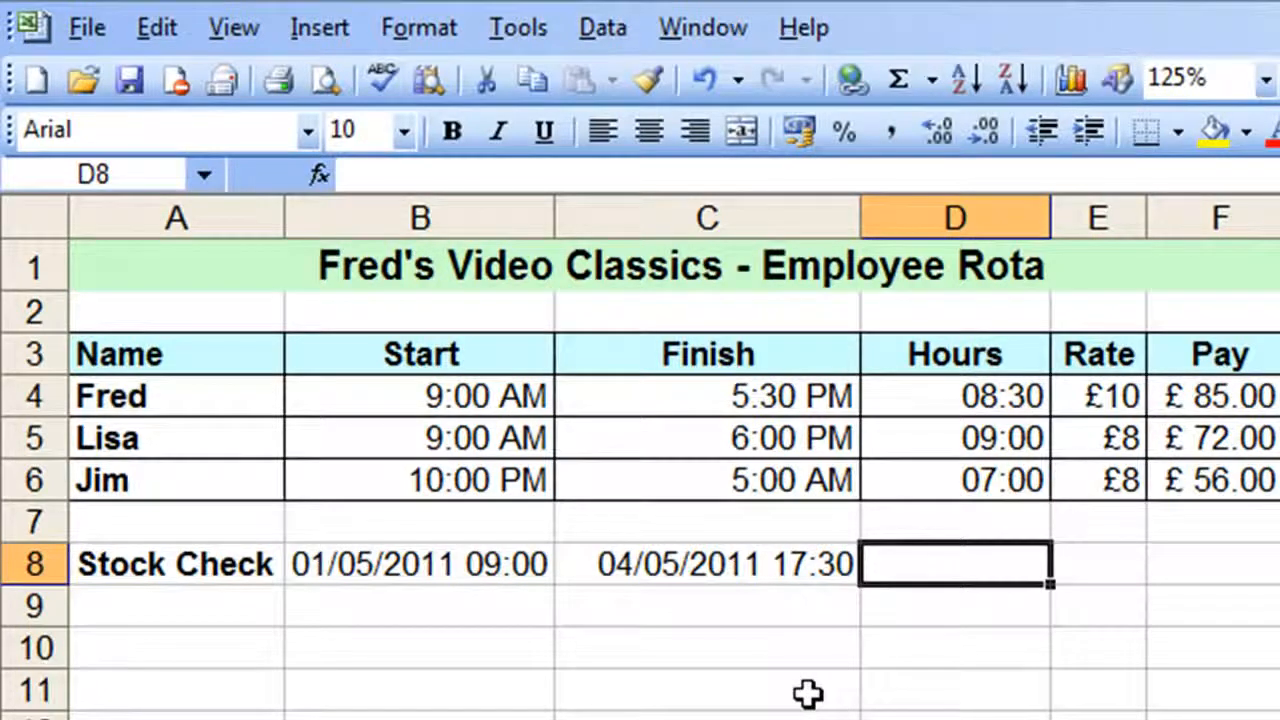
# Calculate the stock check's duration in D8 with =C8-B8 and widen column D to show the full result
pyautogui.write('=')
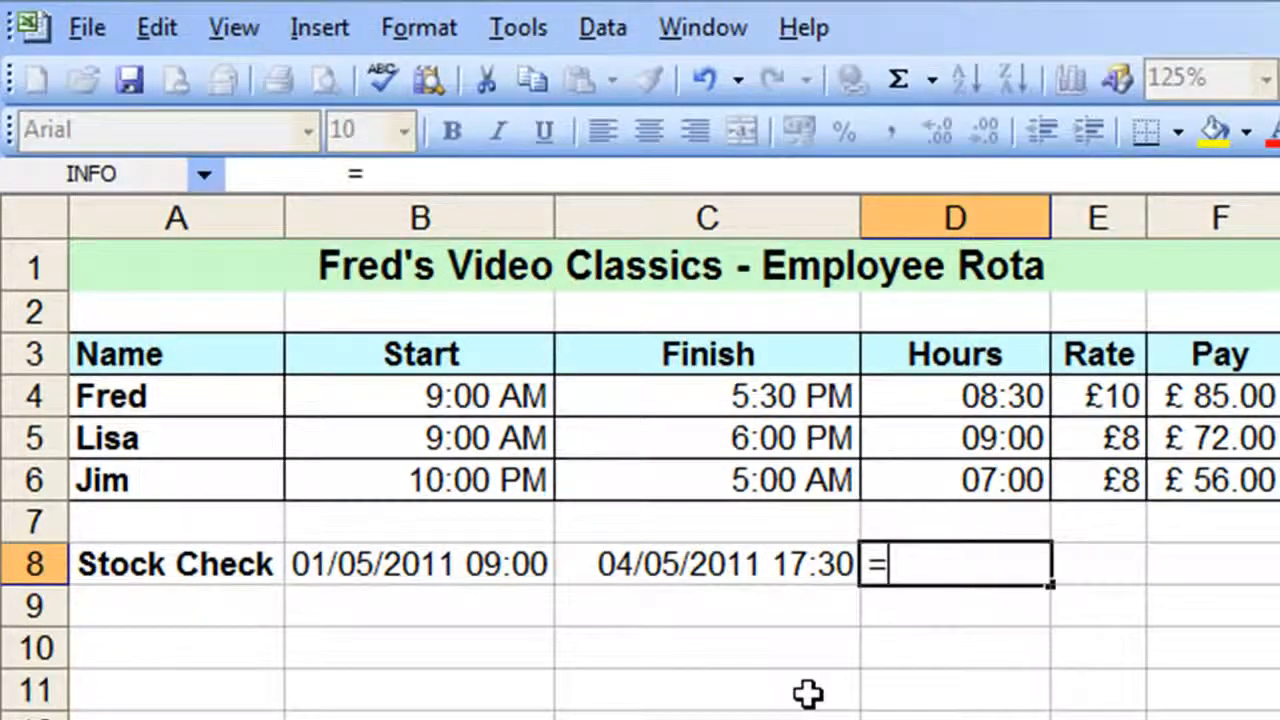
pyautogui.click(751, 566)
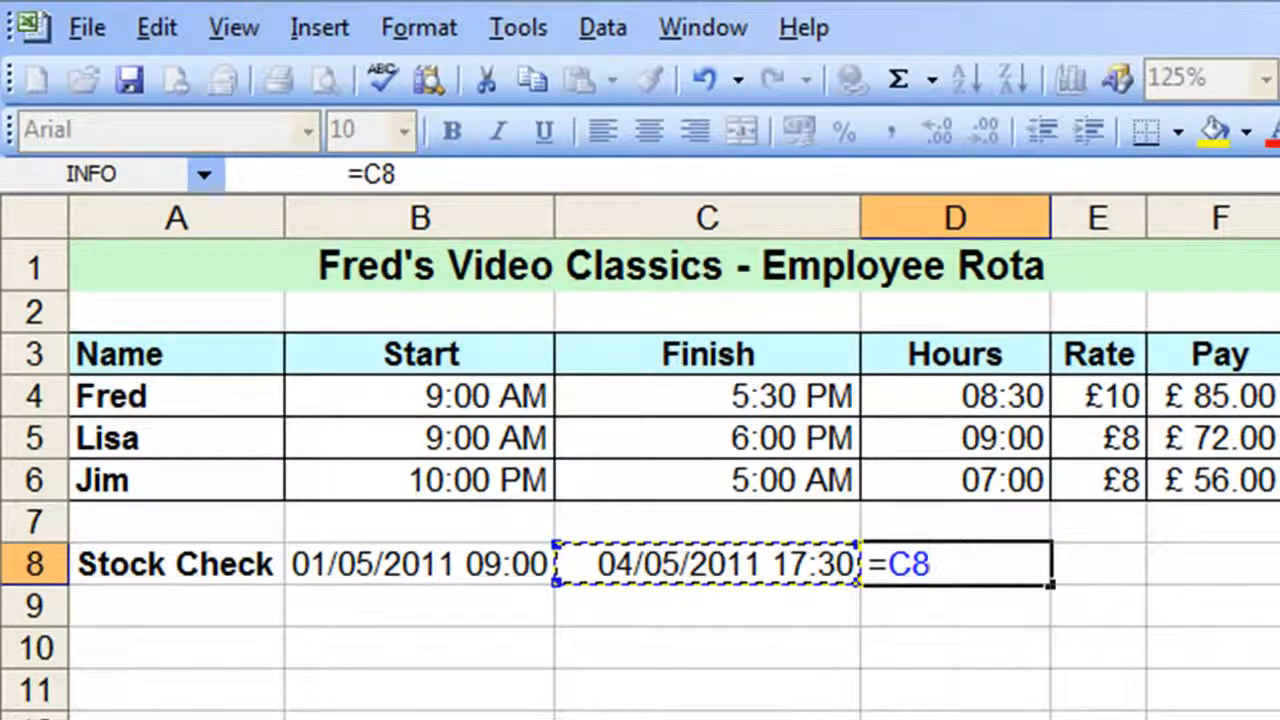
pyautogui.write('-')
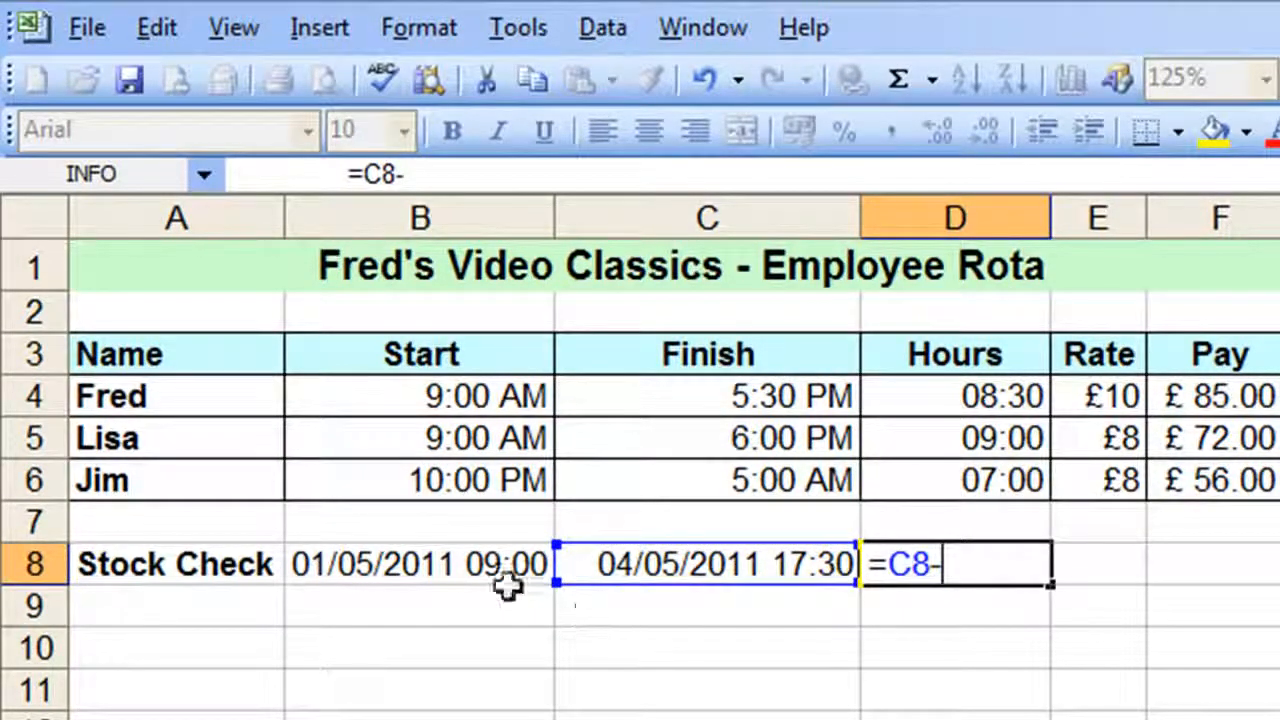
pyautogui.click(429, 566)
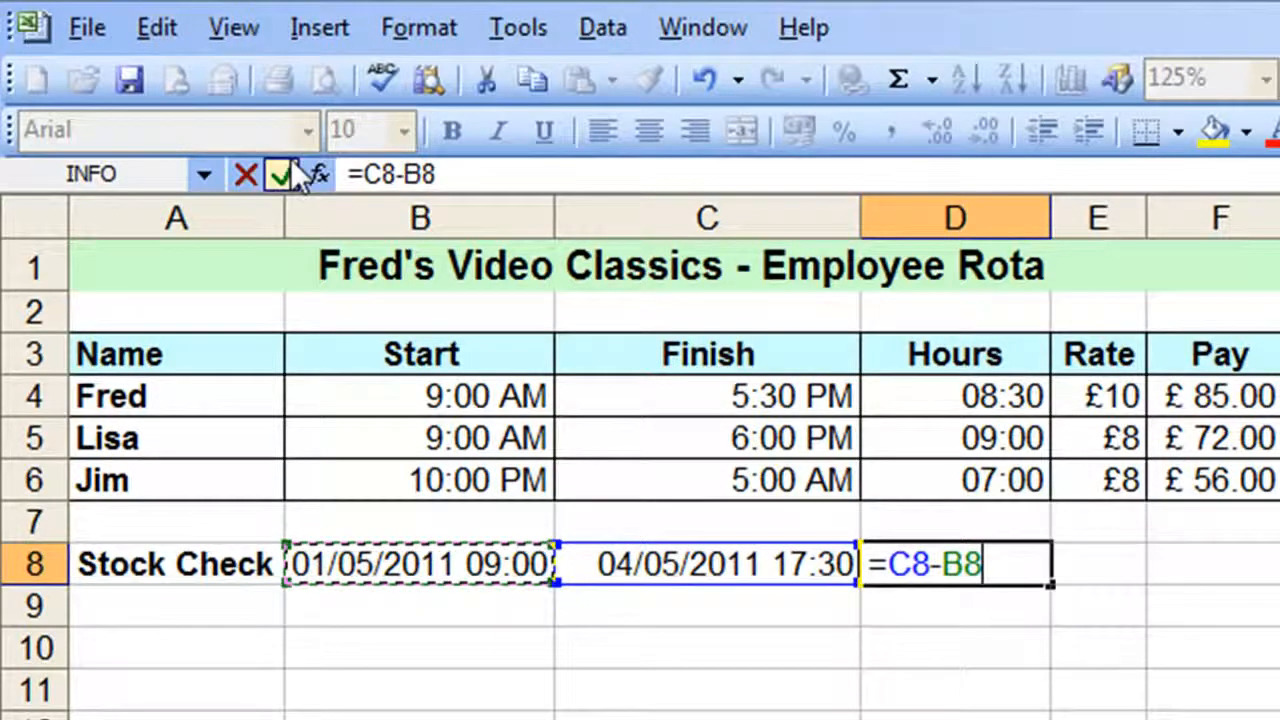
pyautogui.click(282, 174)
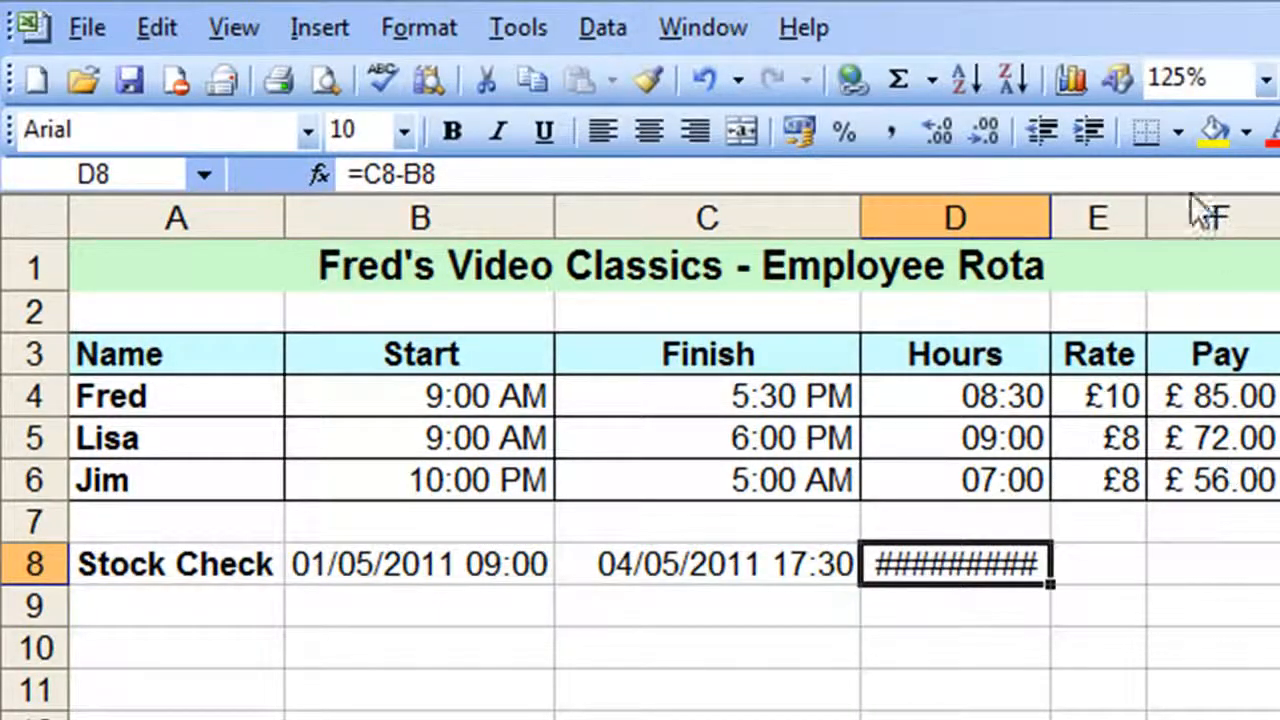
pyautogui.moveTo(1050, 218); pyautogui.dragTo(1150, 225)
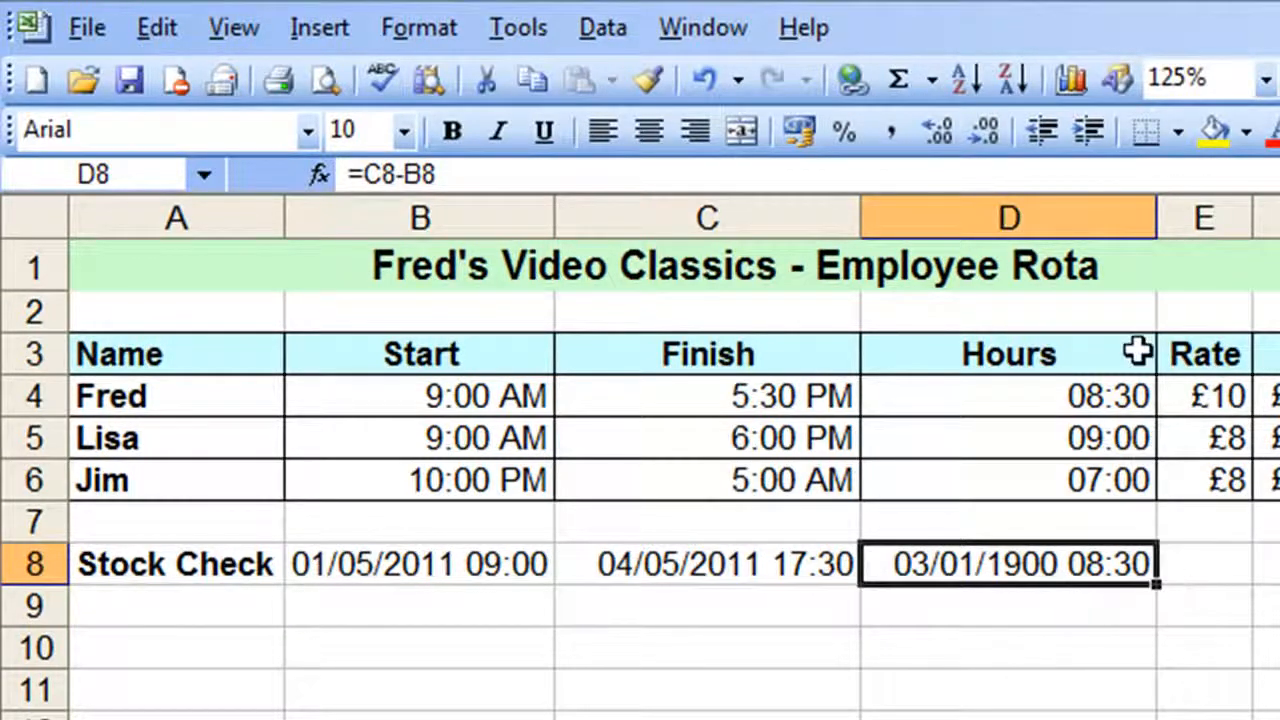
# Replace D8's number format with the custom format dd hh:mm and narrow column D
pyautogui.click(424, 29)
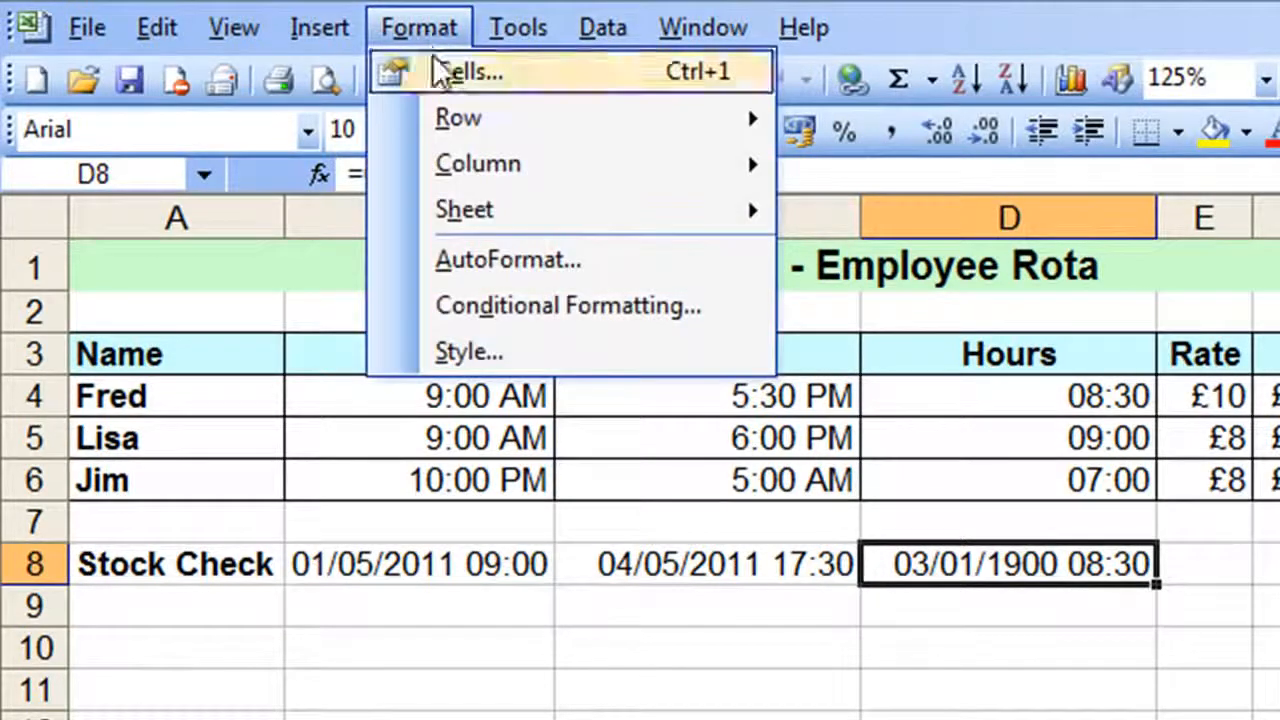
pyautogui.click(440, 70)
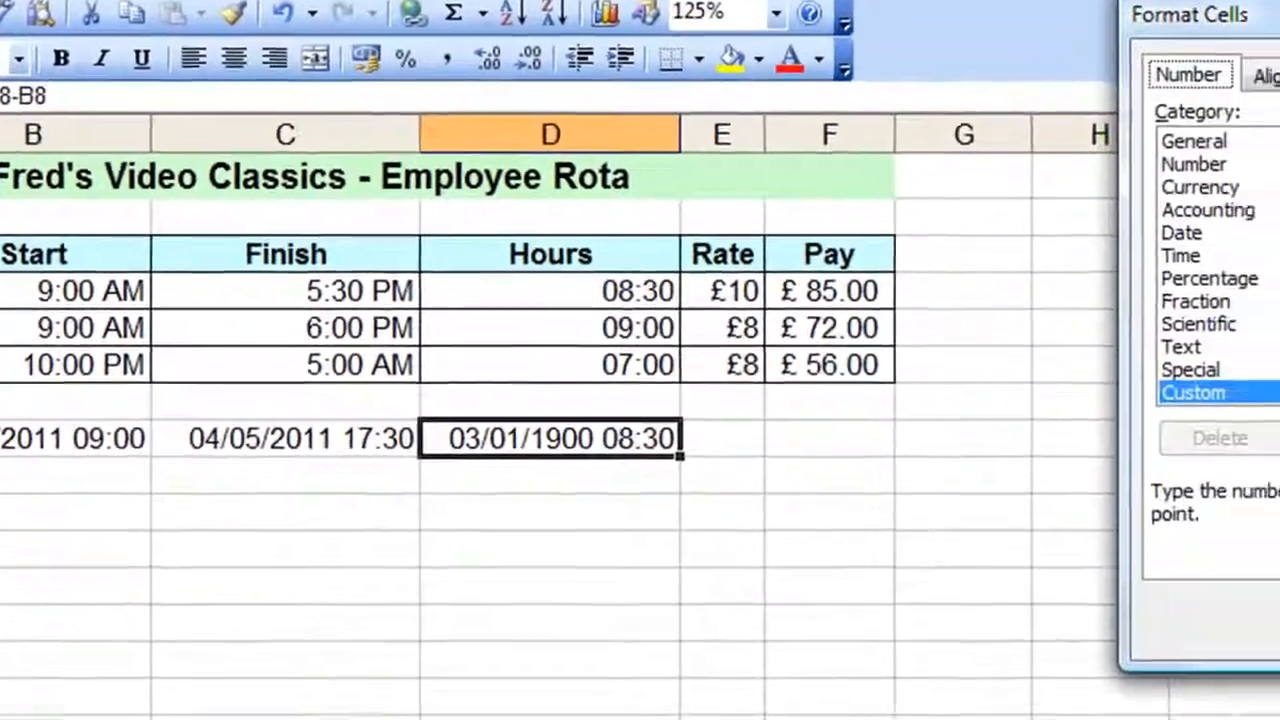
pyautogui.moveTo(1270, 12); pyautogui.dragTo(890, 54)
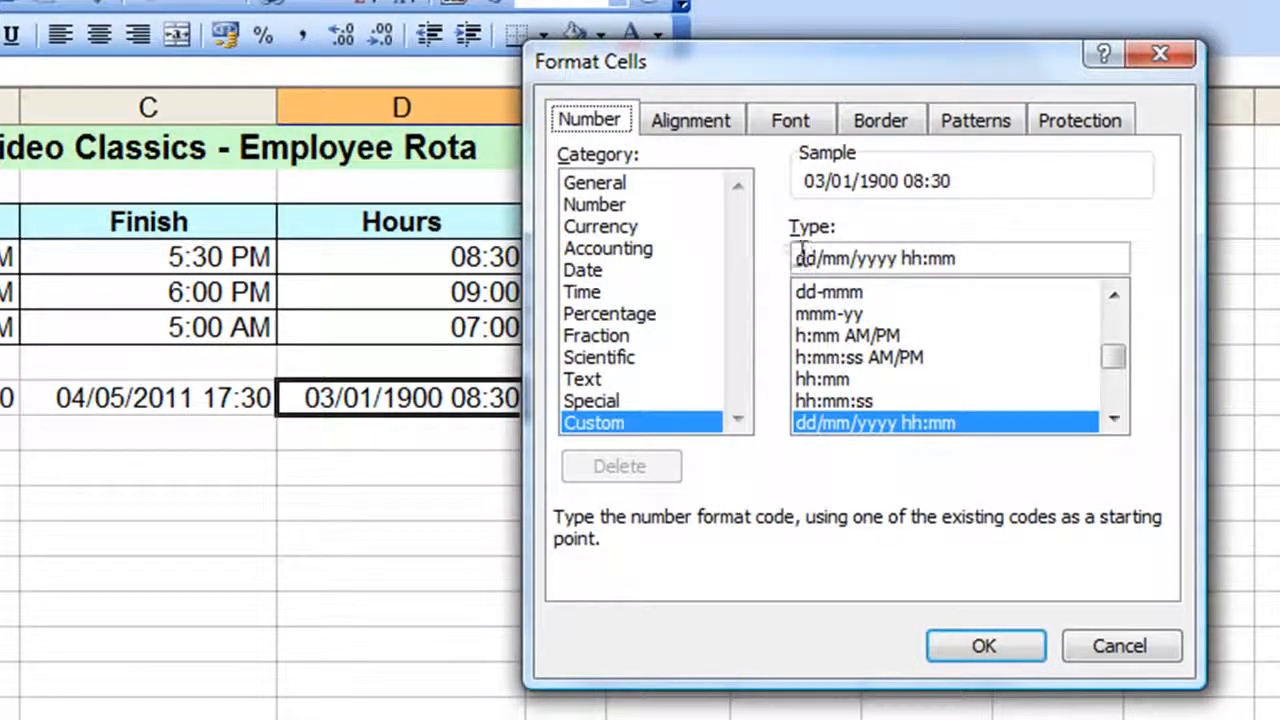
pyautogui.click(897, 258)
pyautogui.moveTo(1110, 350)
pyautogui.mouseDown()
pyautogui.moveTo(1118, 402)
pyautogui.moveTo(1112, 358)
pyautogui.mouseUp()
pyautogui.moveTo(989, 258); pyautogui.dragTo(272, 297)
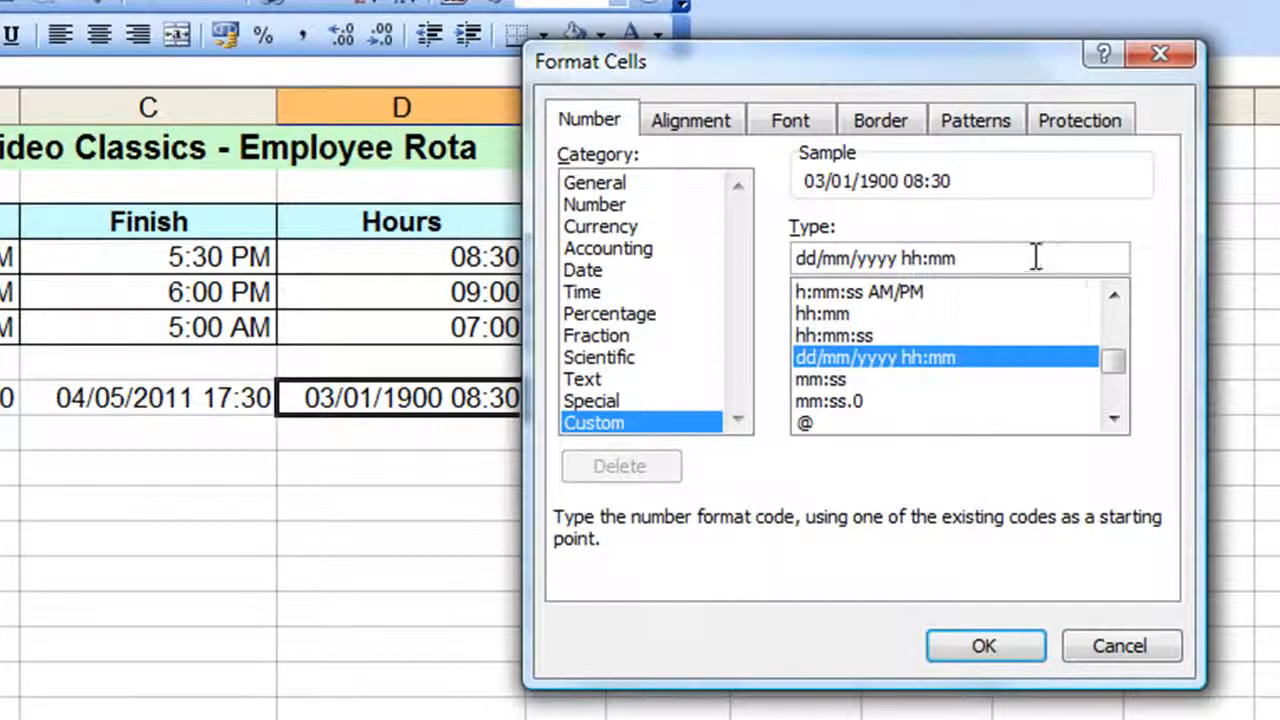
pyautogui.moveTo(1036, 257); pyautogui.dragTo(588, 283)
pyautogui.press('Delete')
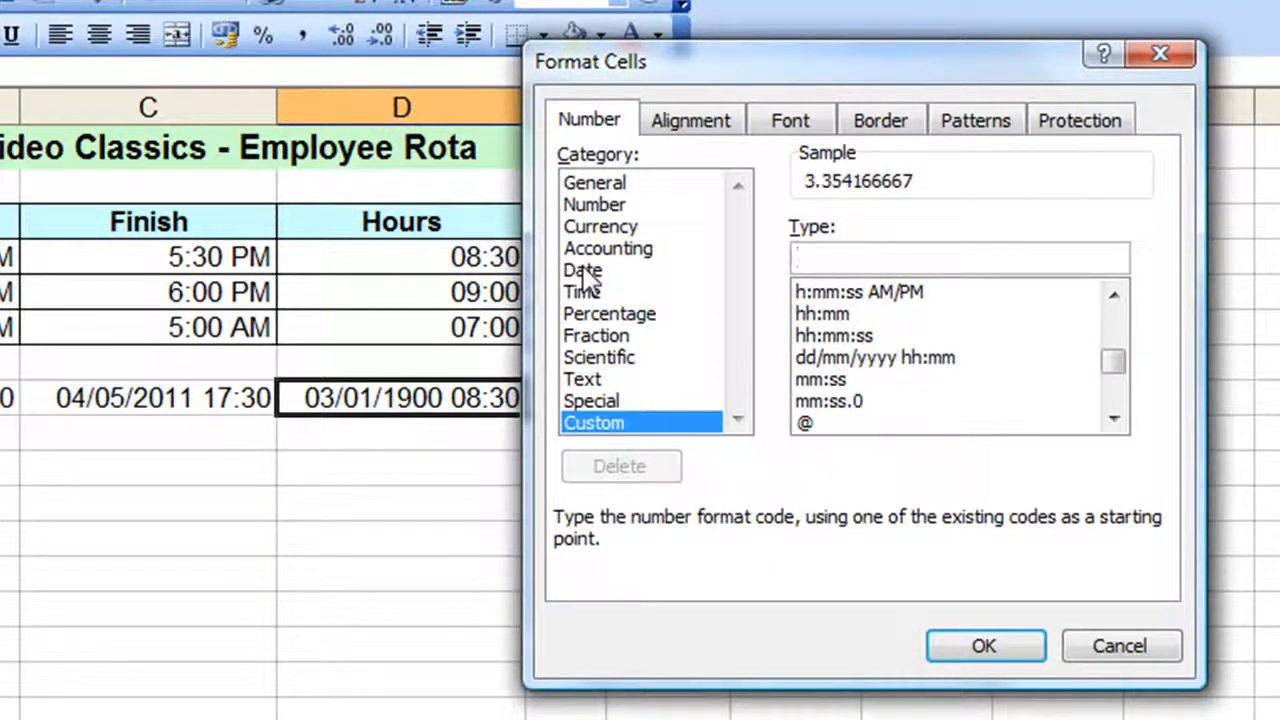
pyautogui.write('dd')
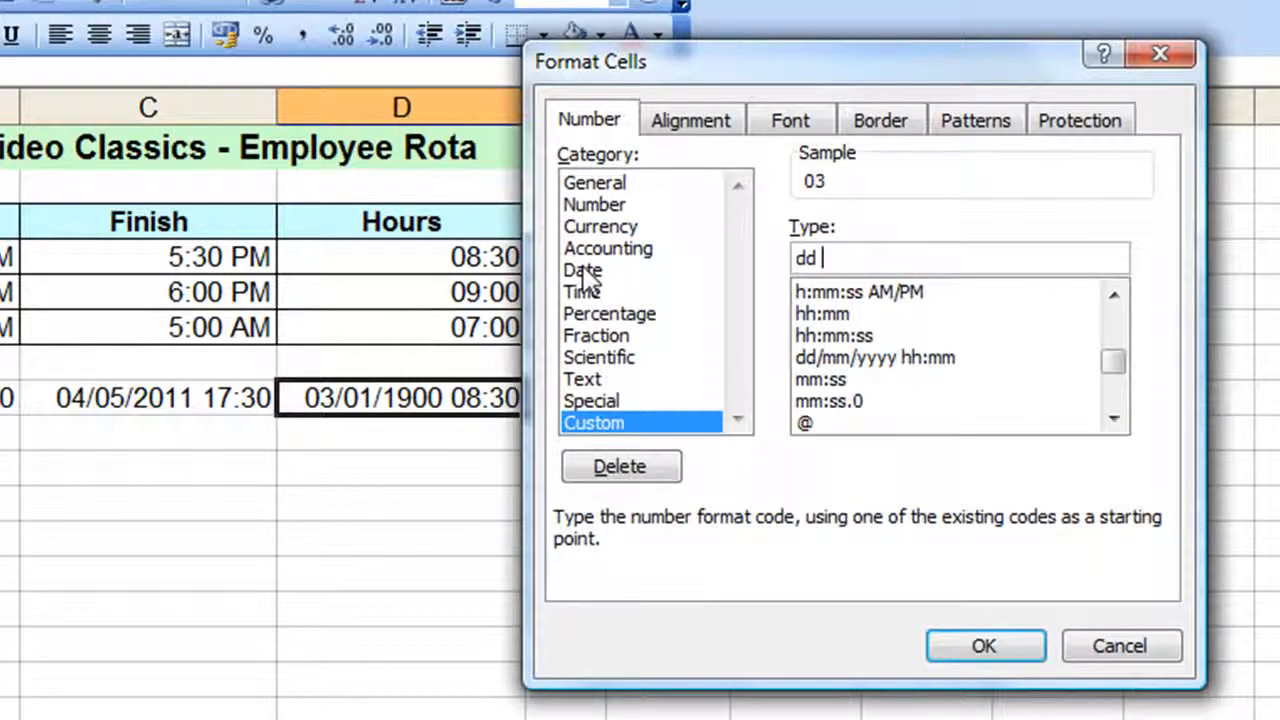
pyautogui.write(' hh:')
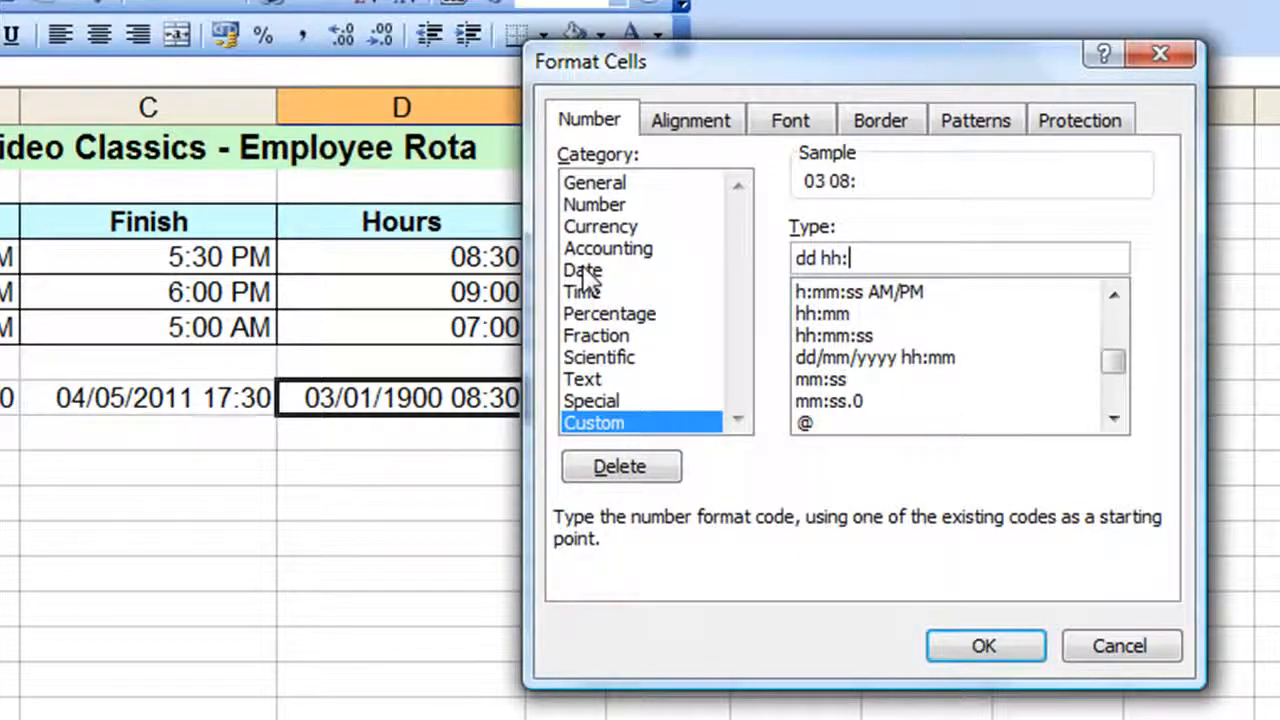
pyautogui.write('mm')
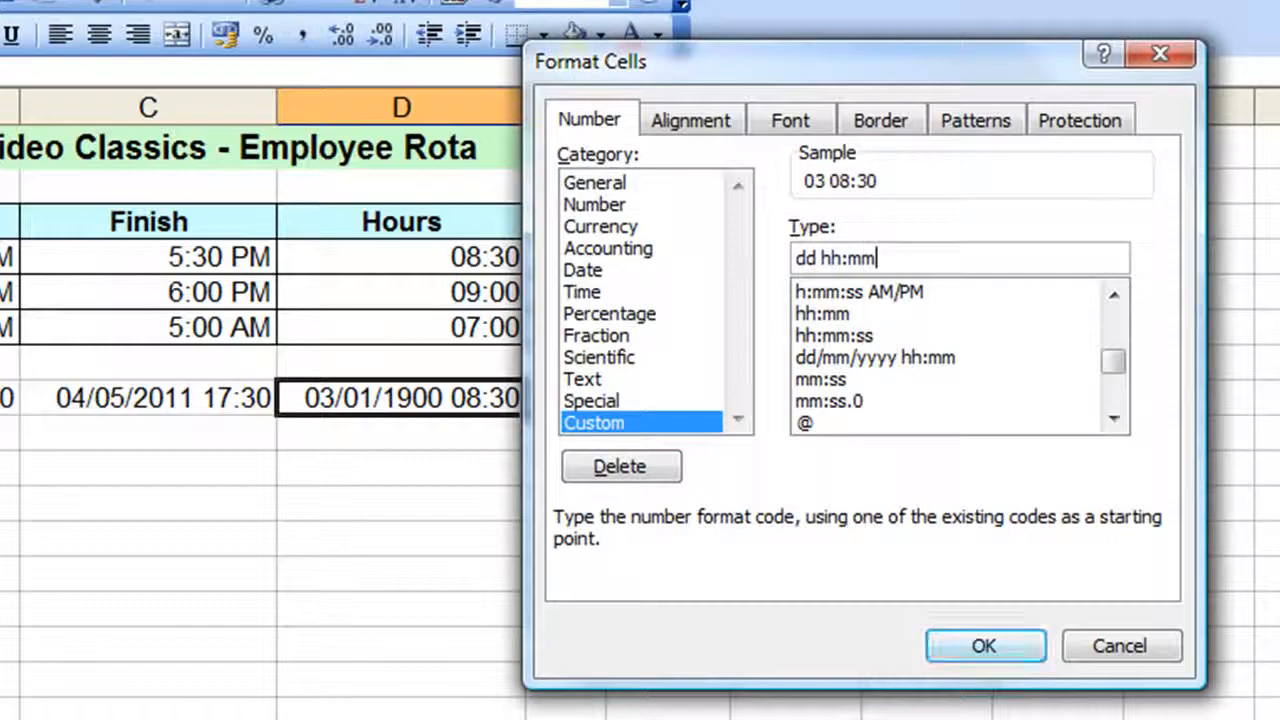
pyautogui.click(974, 645)
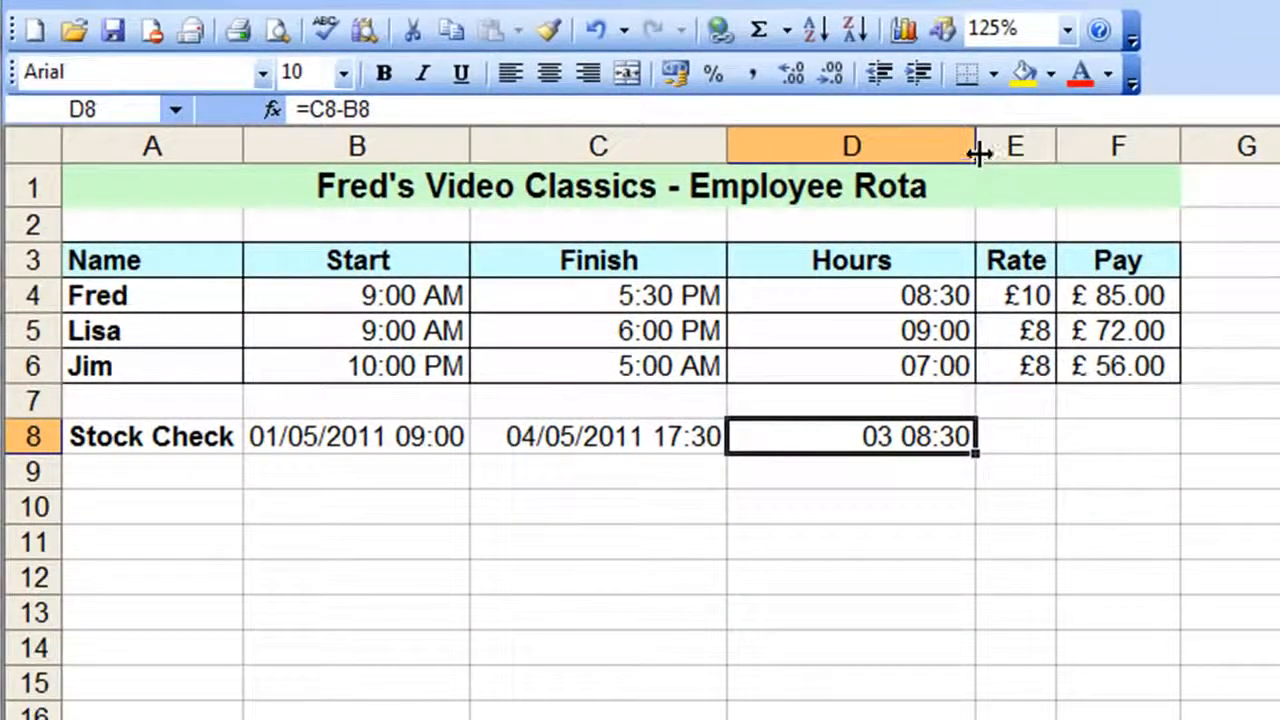
pyautogui.moveTo(978, 152); pyautogui.dragTo(863, 160)
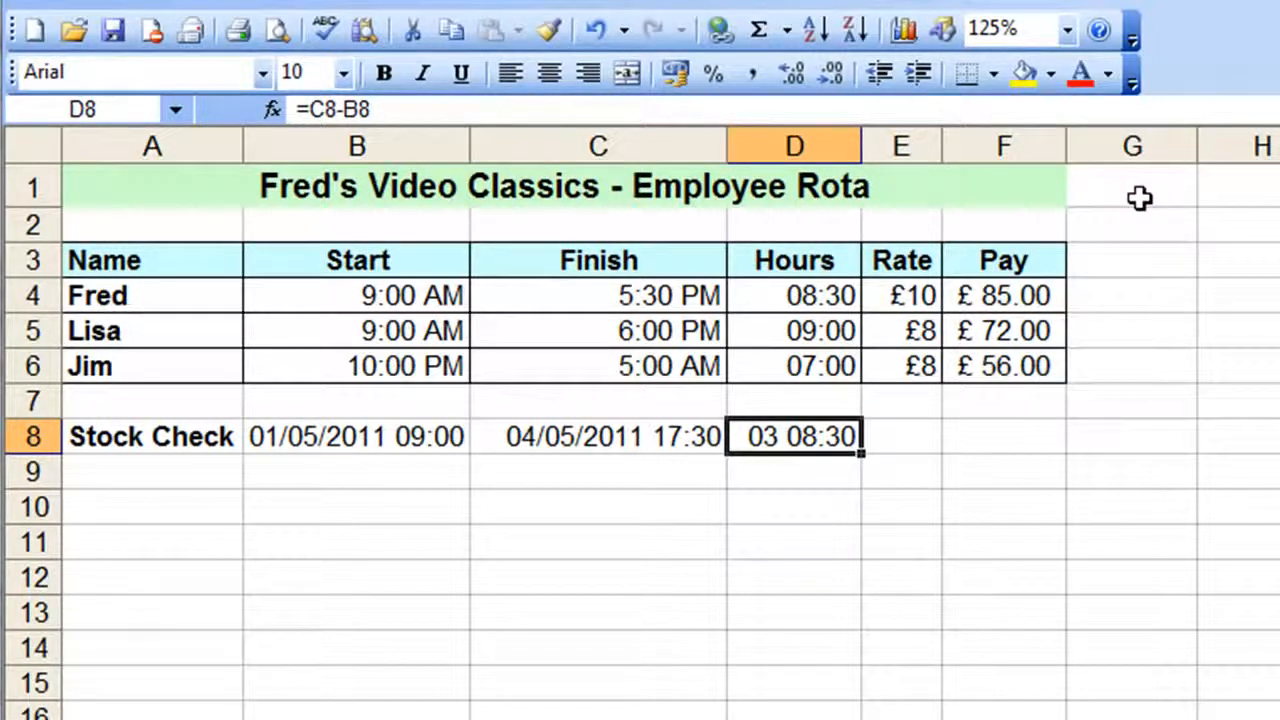
# Insert two blank columns between the Hours and Rate columns
pyautogui.click(901, 146)
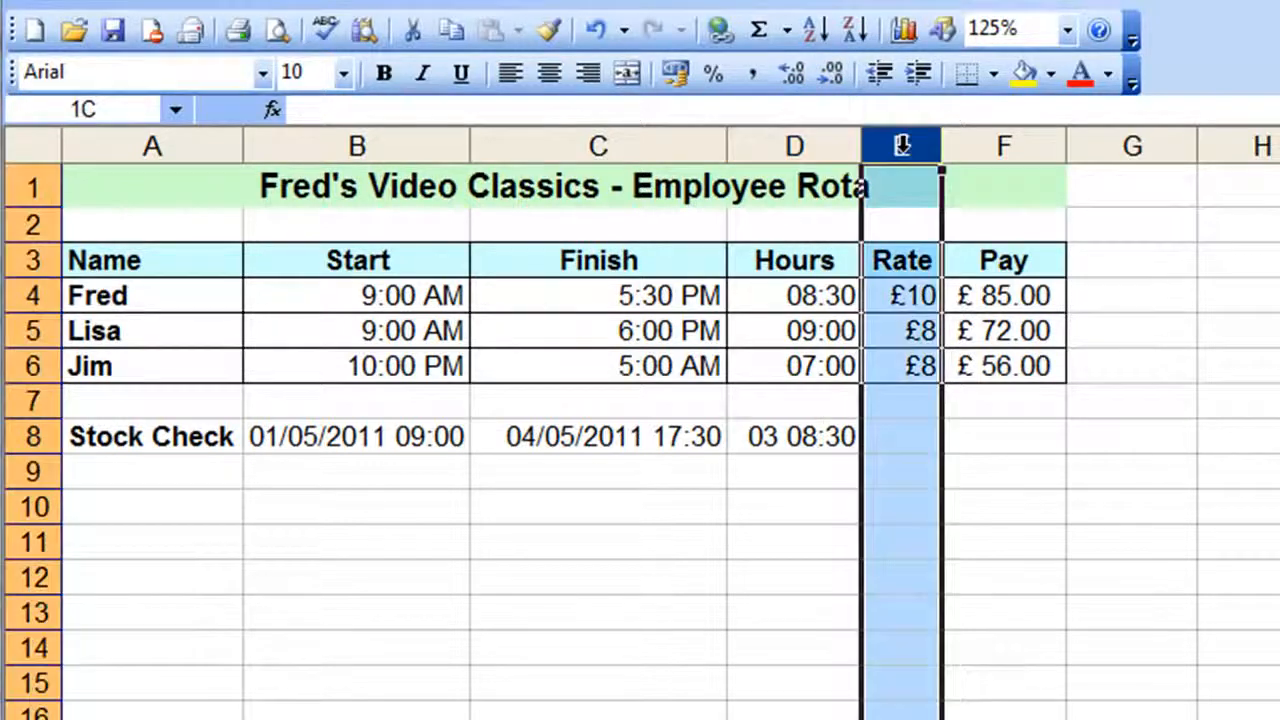
pyautogui.moveTo(901, 146); pyautogui.dragTo(955, 142)
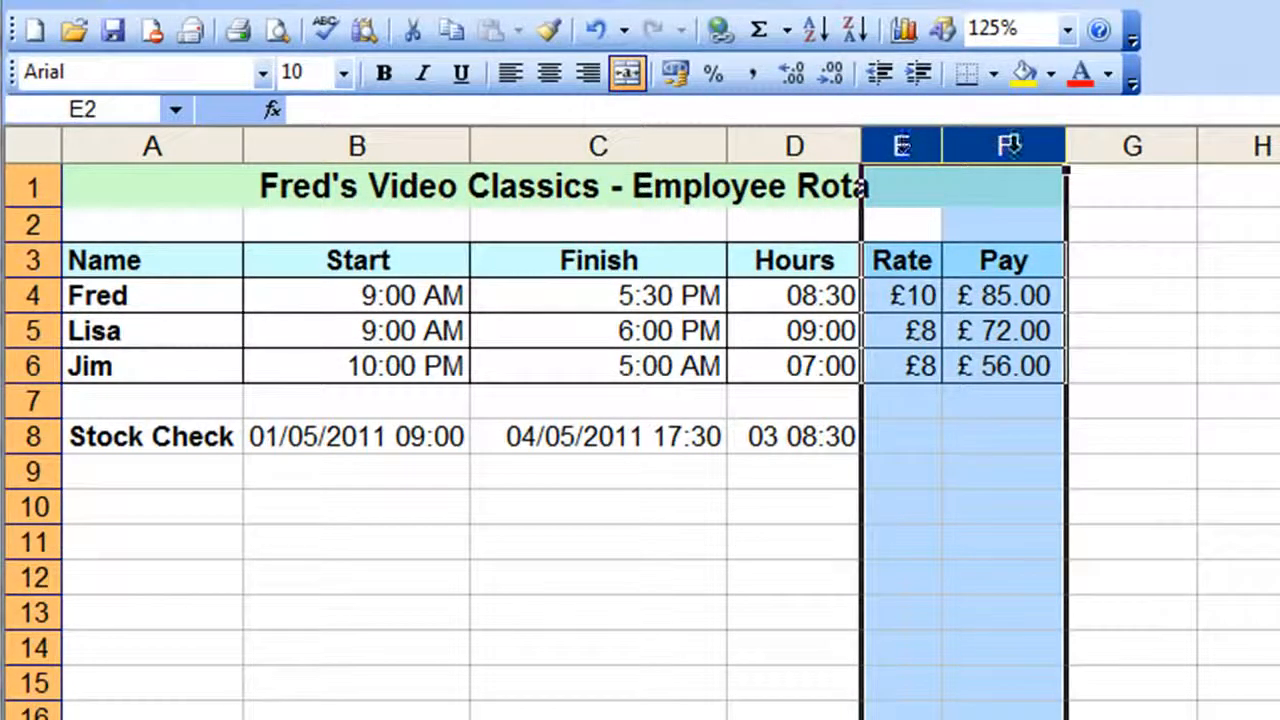
pyautogui.rightClick(899, 146)
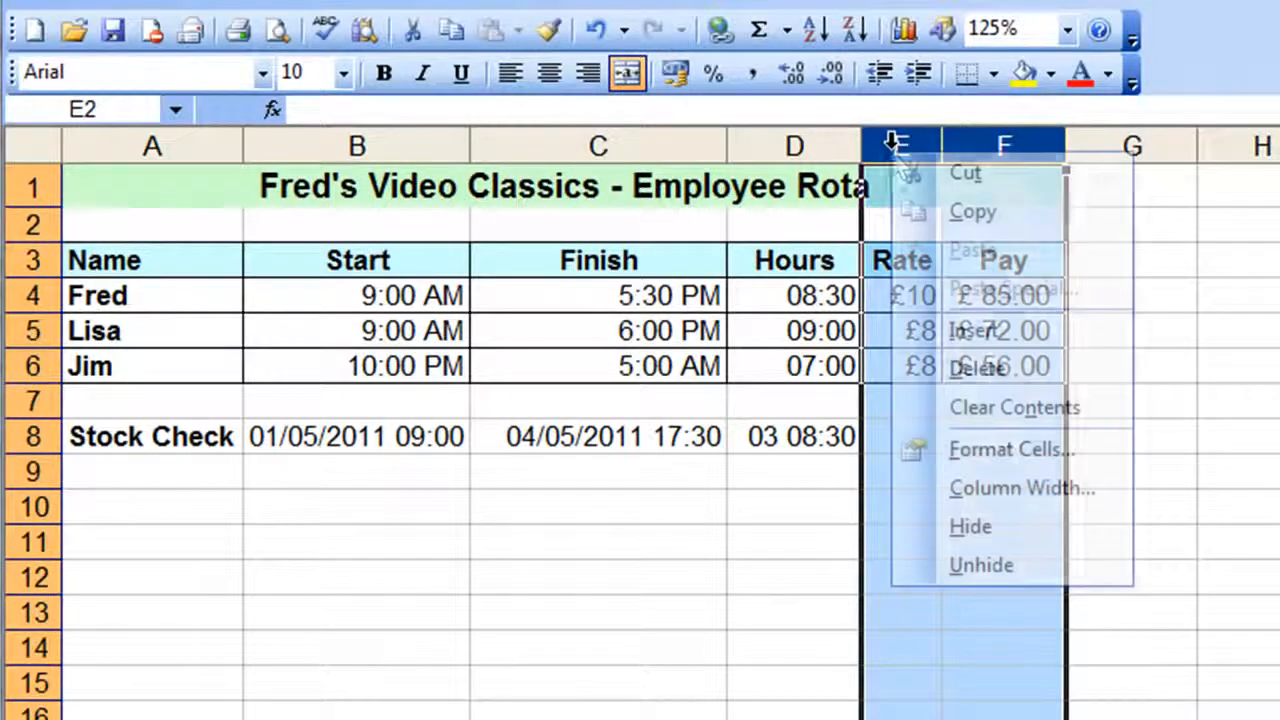
pyautogui.click(928, 338)
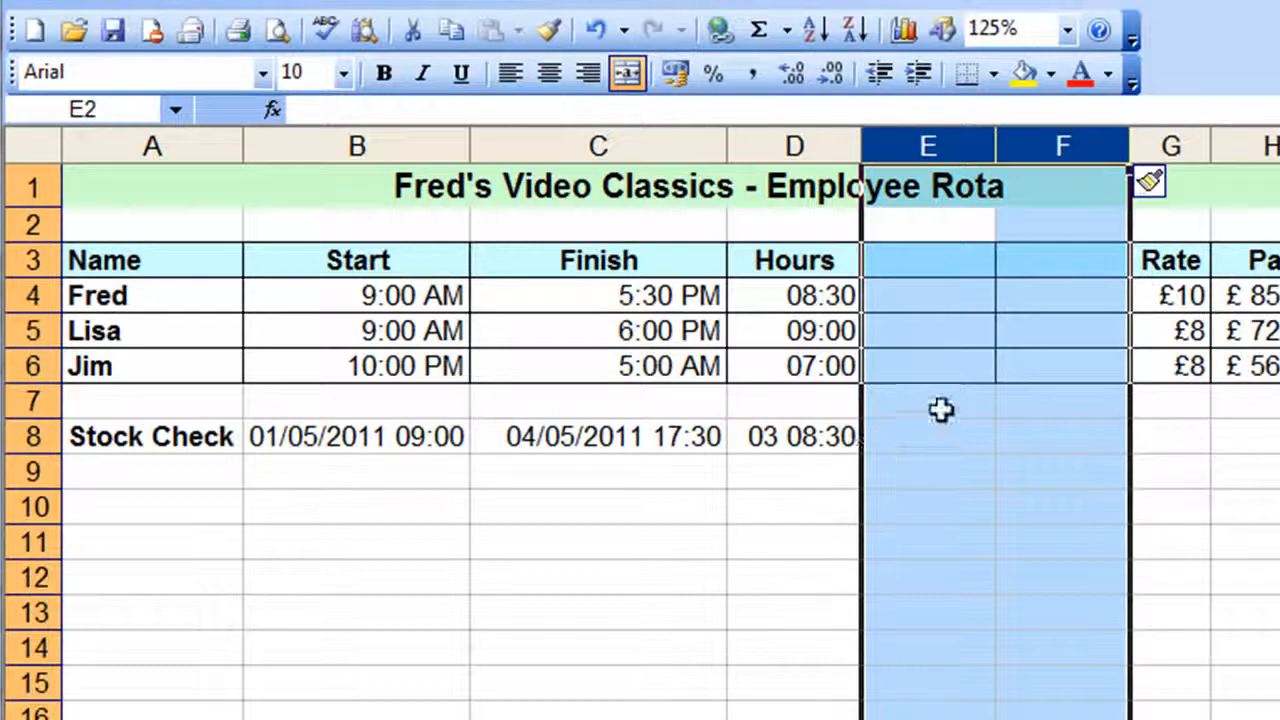
# Enter the labels Days in E7 and Hours in F7 above the stock check row
pyautogui.click(942, 263)
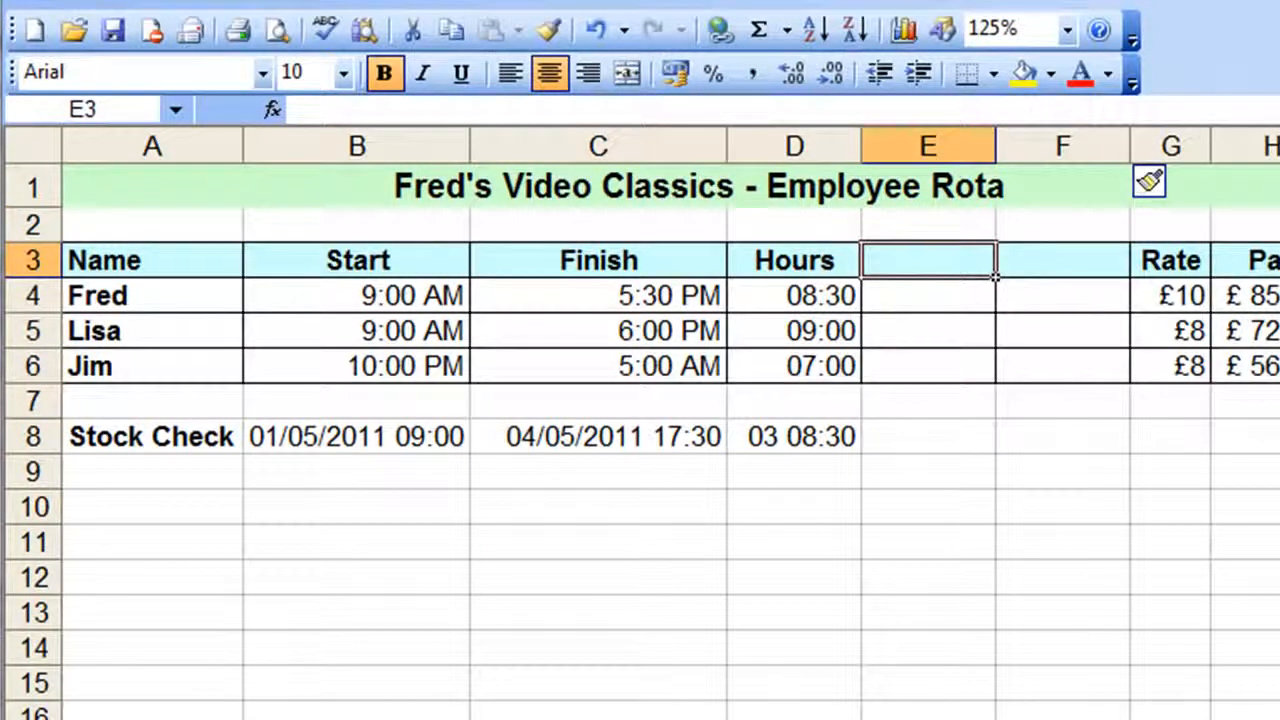
pyautogui.press('Down')
pyautogui.press('Down')
pyautogui.press('Down')
pyautogui.press('Down')
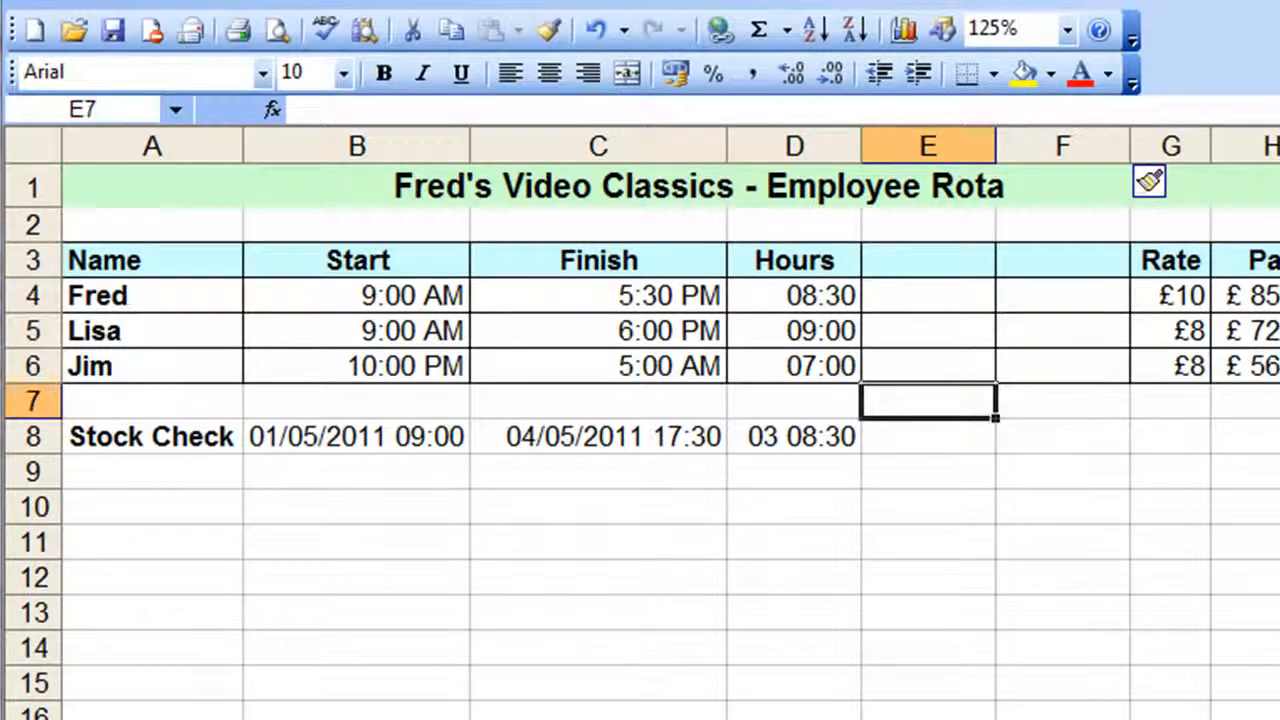
pyautogui.write('Days')
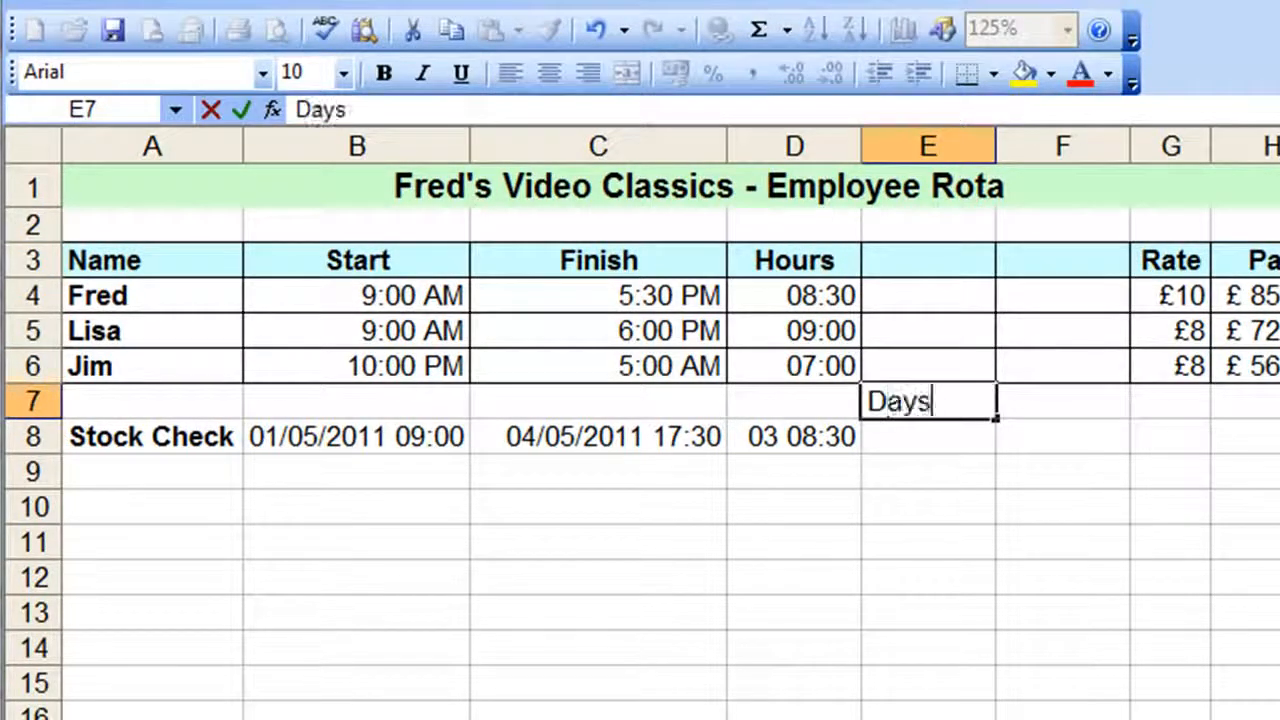
pyautogui.press('Tab')
pyautogui.write('Hou')
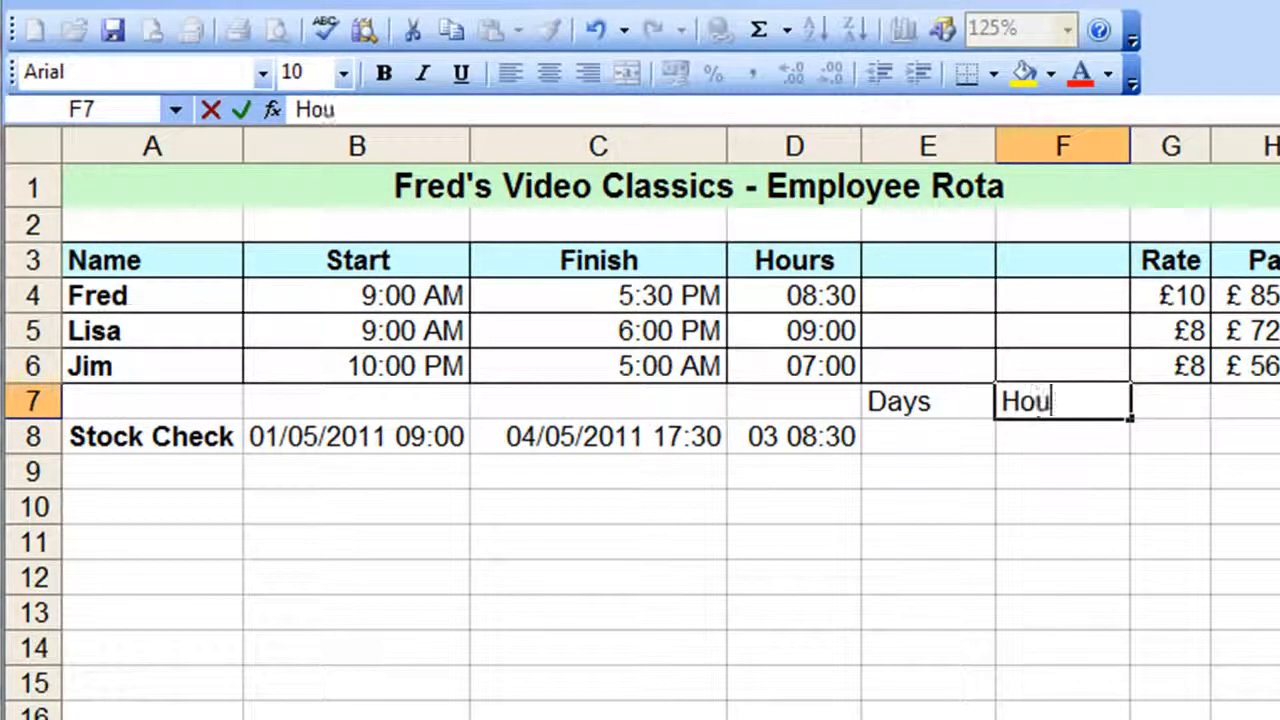
pyautogui.write('rs')
pyautogui.press('Return')
# Make both references in the D8 formula absolute so that it reads =$C$8-$B$8
pyautogui.press('Left')
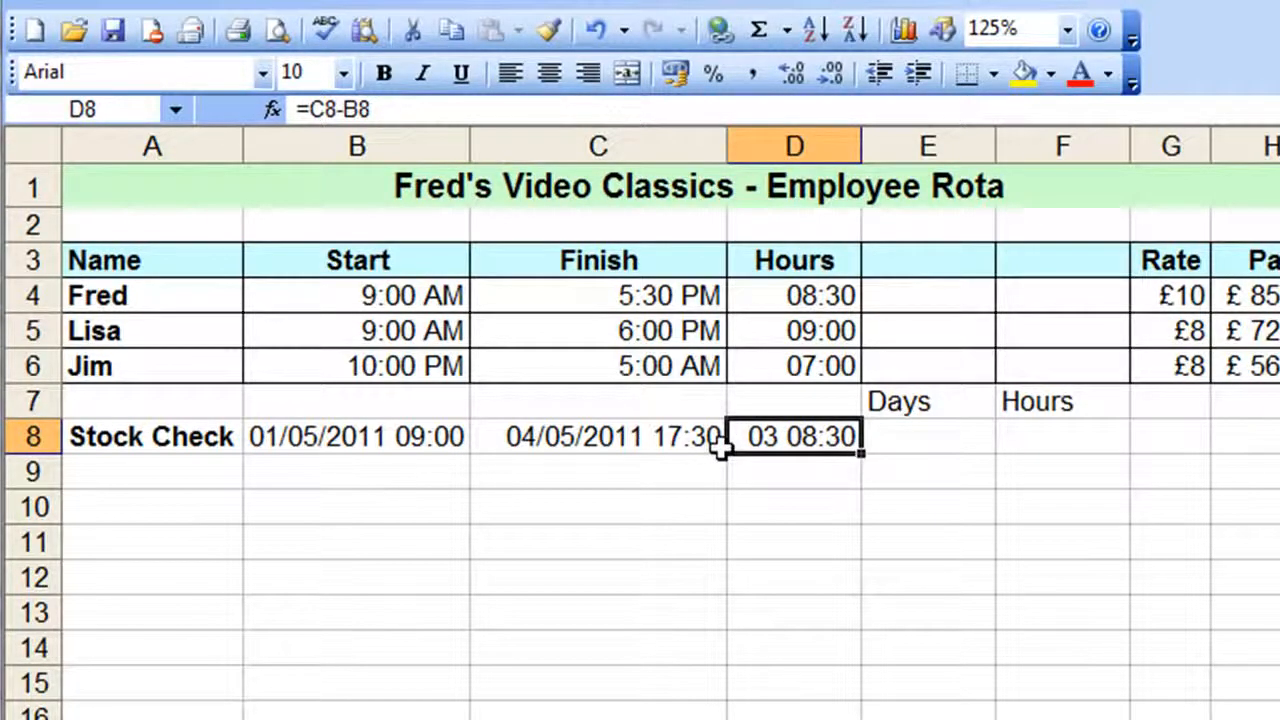
pyautogui.click(375, 112)
pyautogui.moveTo(376, 115); pyautogui.dragTo(343, 110)
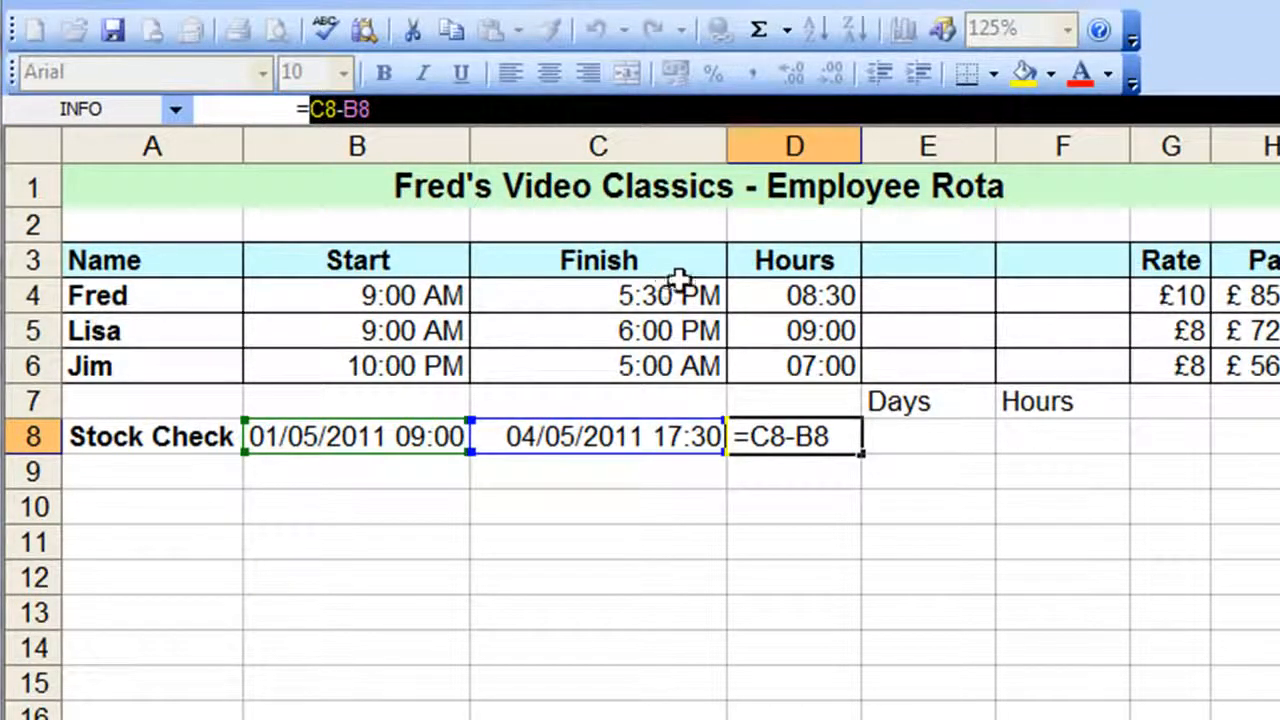
pyautogui.press('F4')
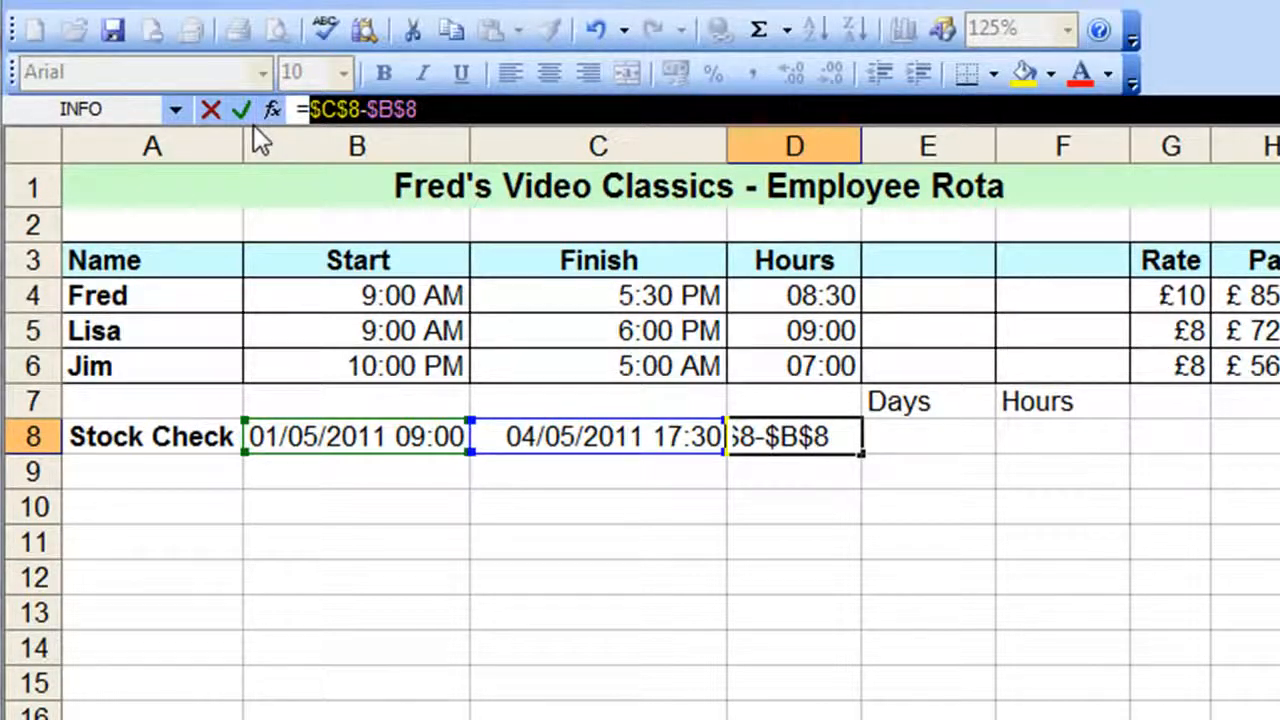
pyautogui.click(243, 111)
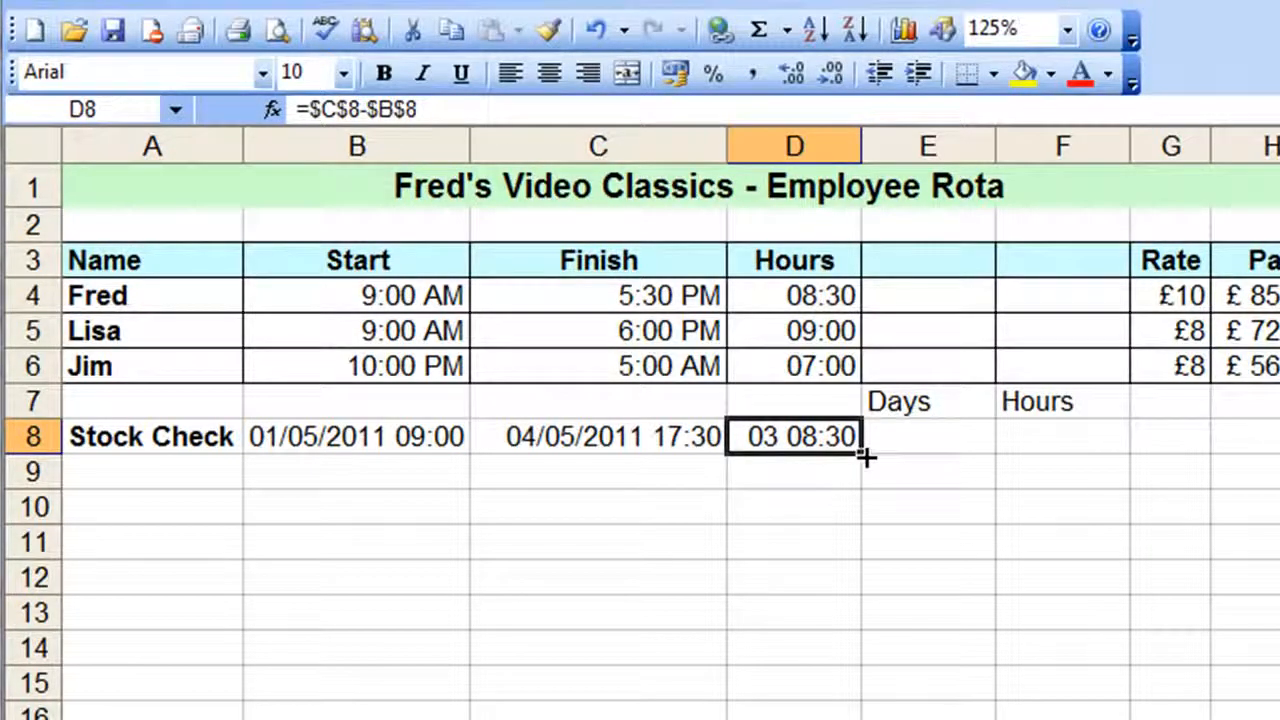
# Copy the D8 formula across to E8 and F8 and check the copied cells
pyautogui.moveTo(865, 455); pyautogui.dragTo(1100, 457)
pyautogui.click(920, 443)
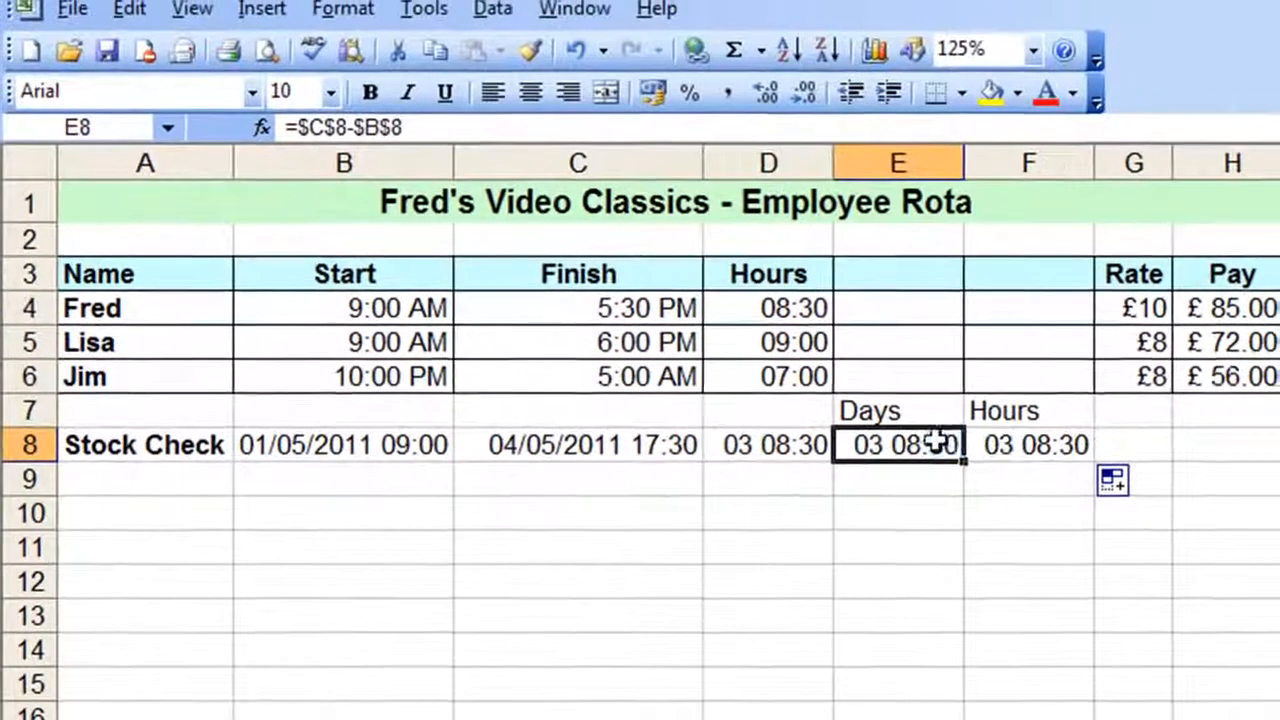
pyautogui.click(995, 443)
# Apply the custom number format dd to the stock check's Days cell, E8
pyautogui.click(916, 446)
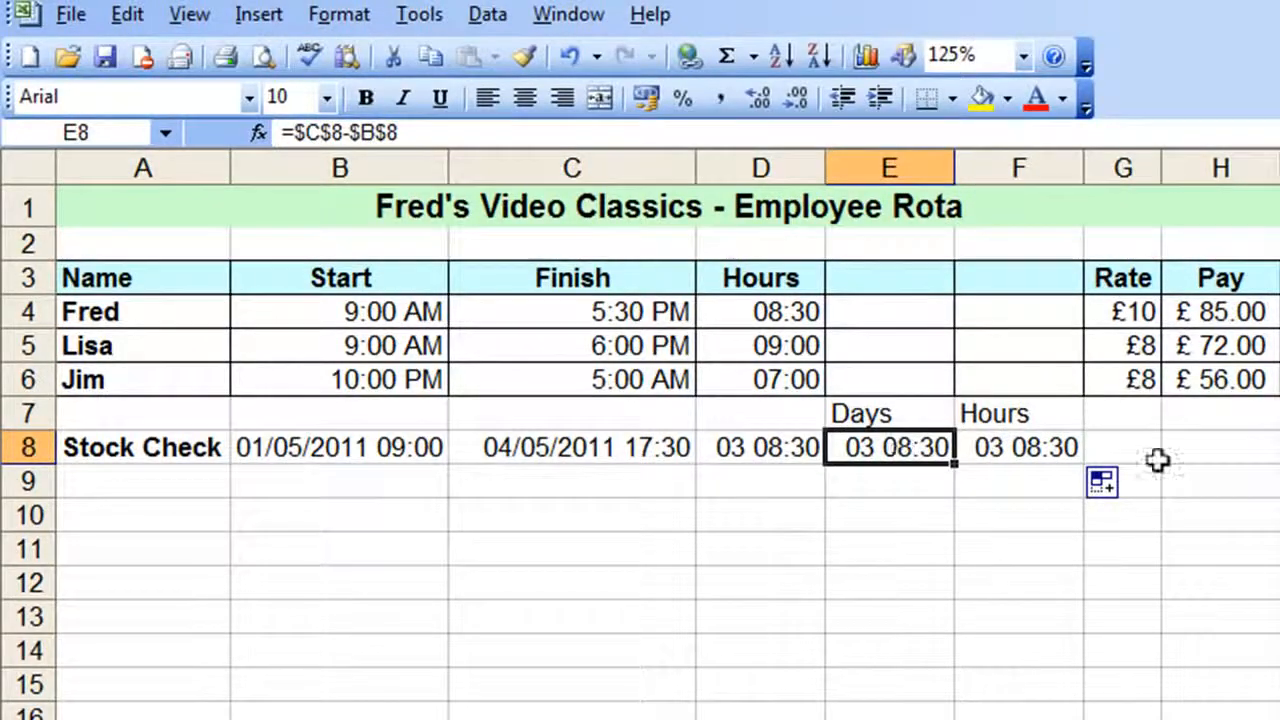
pyautogui.click(338, 14)
pyautogui.click(372, 52)
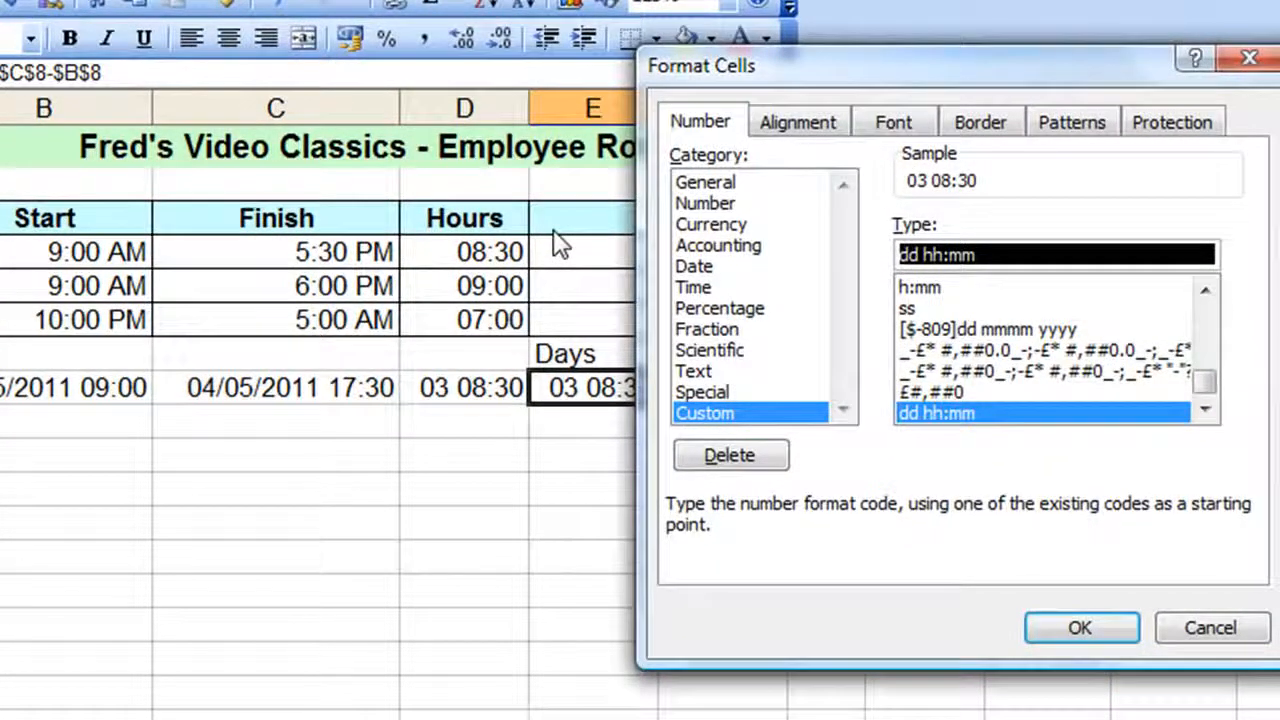
pyautogui.write('dd')
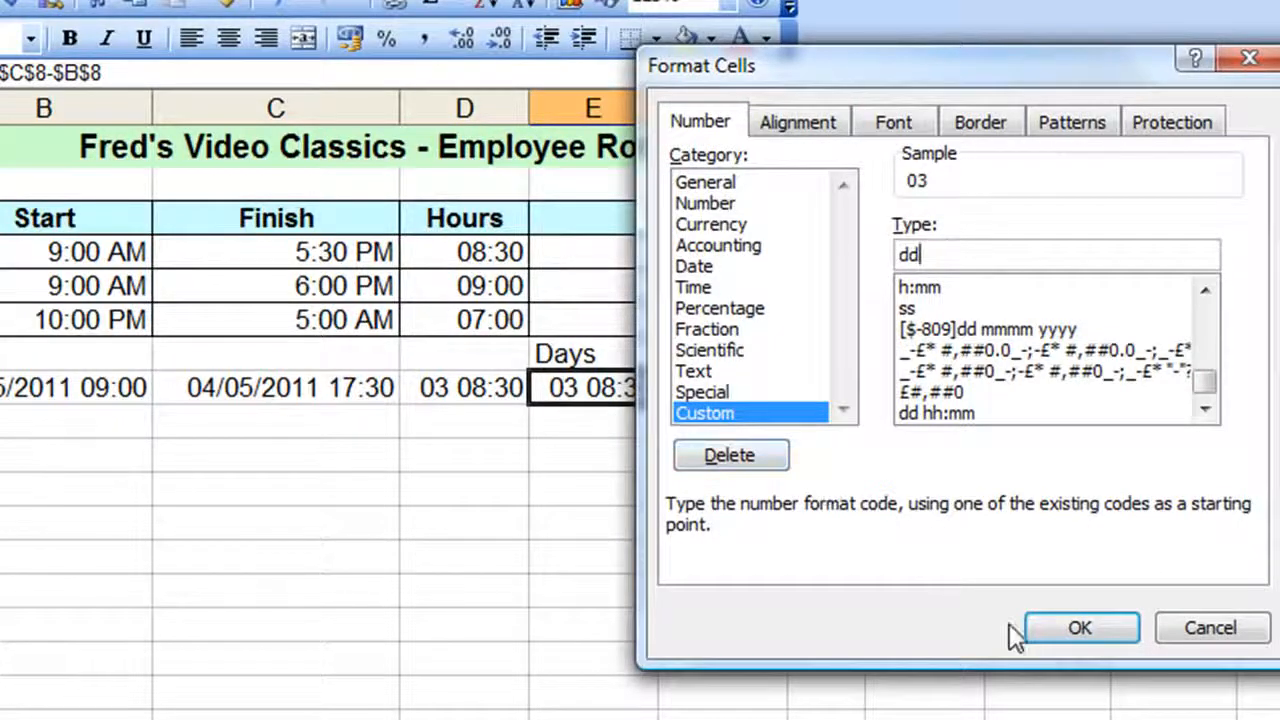
pyautogui.click(1043, 630)
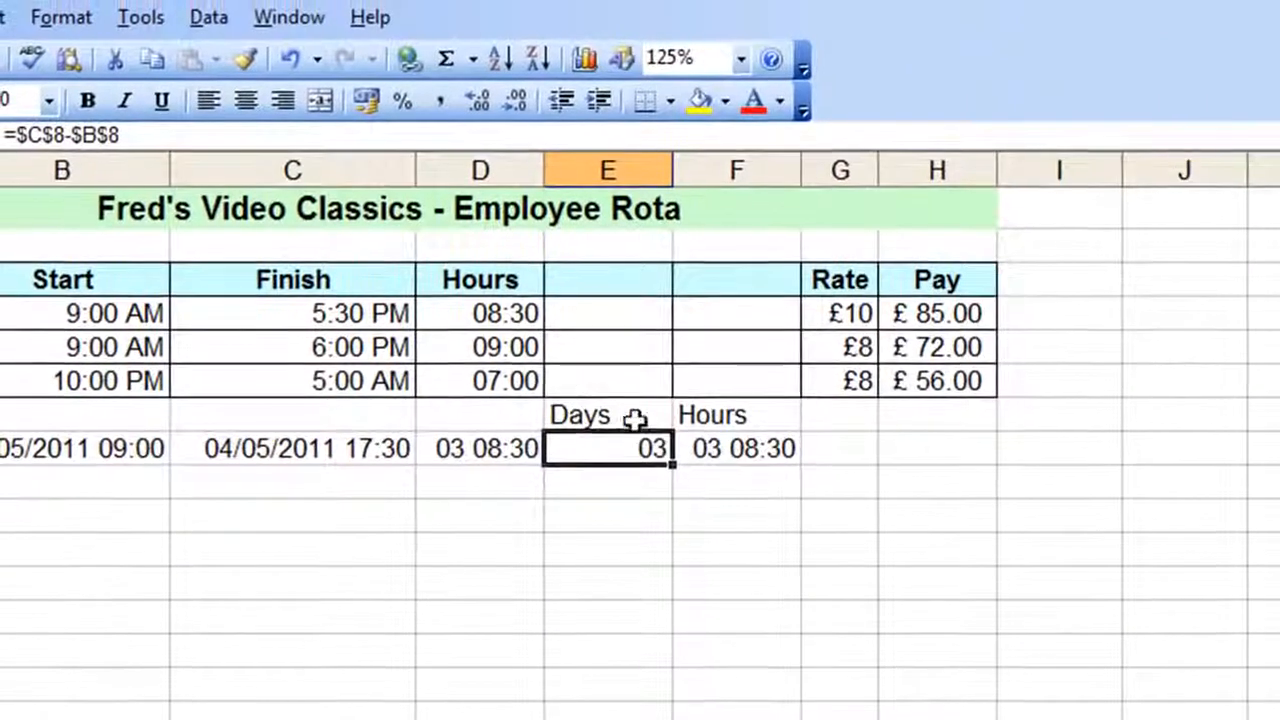
# Apply the custom number format hh:mm to the stock check's Hours cell, F8
pyautogui.click(755, 450)
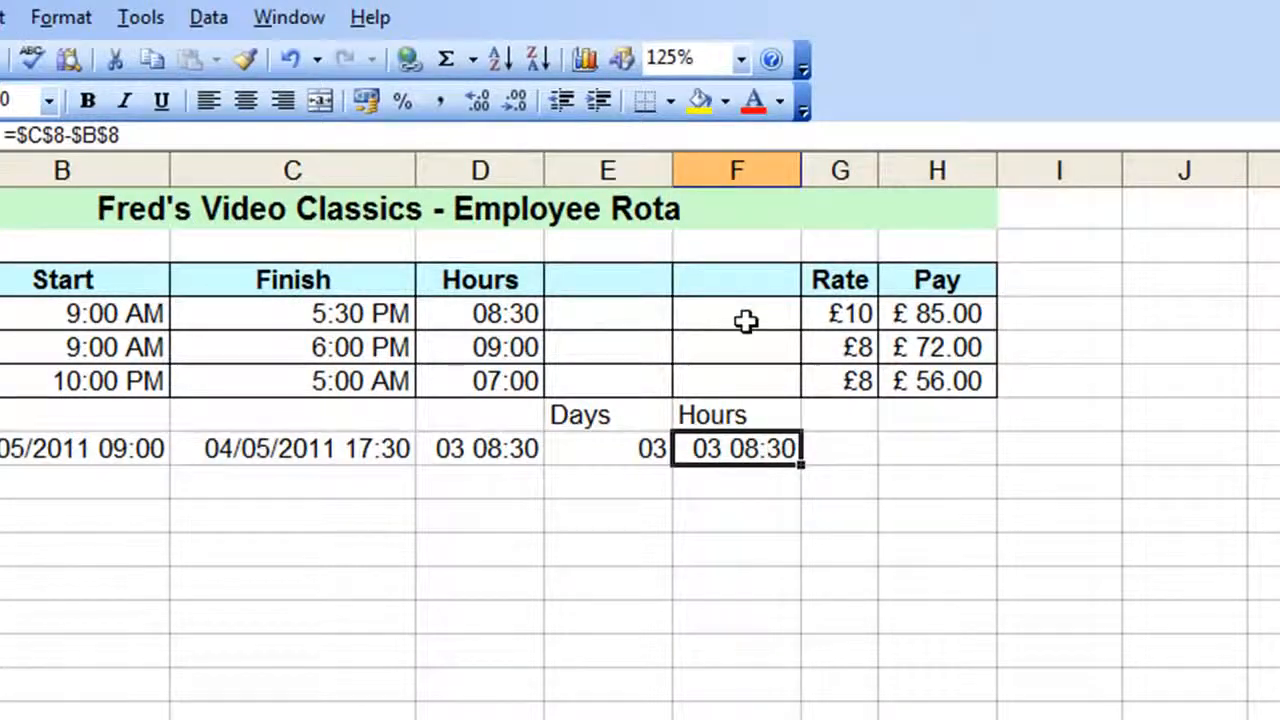
pyautogui.click(77, 22)
pyautogui.click(94, 52)
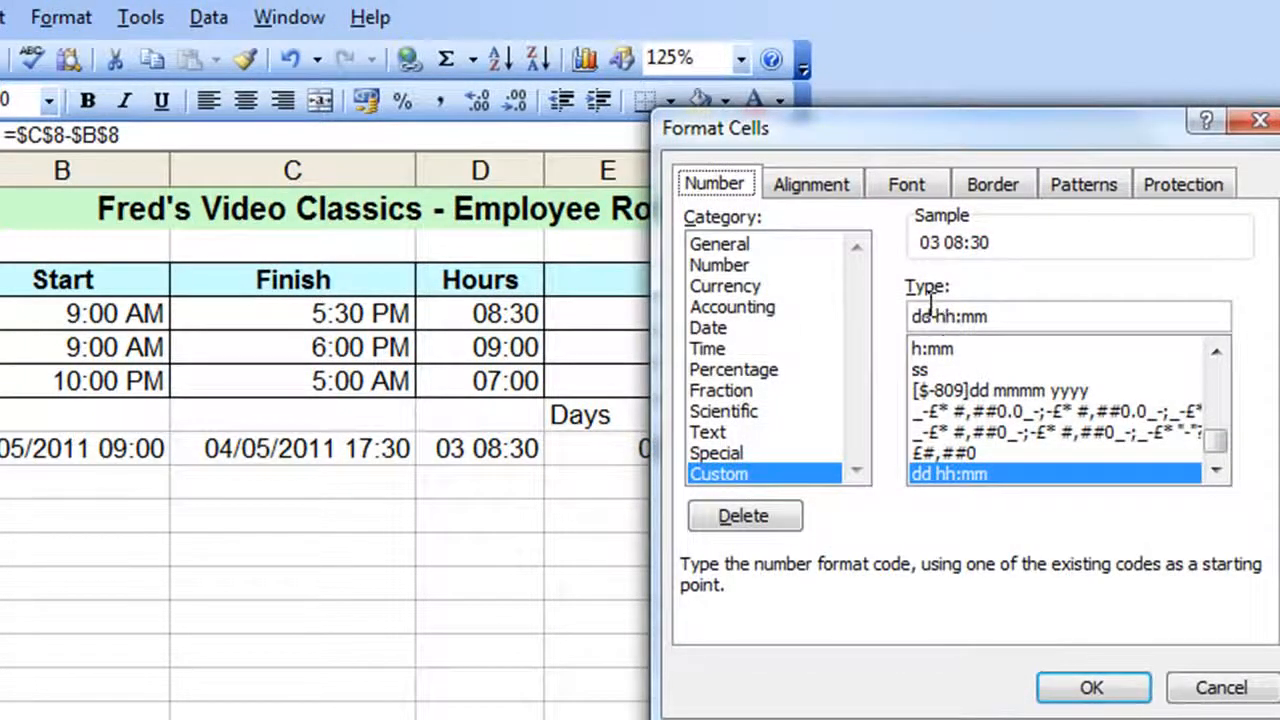
pyautogui.moveTo(930, 316); pyautogui.dragTo(872, 318)
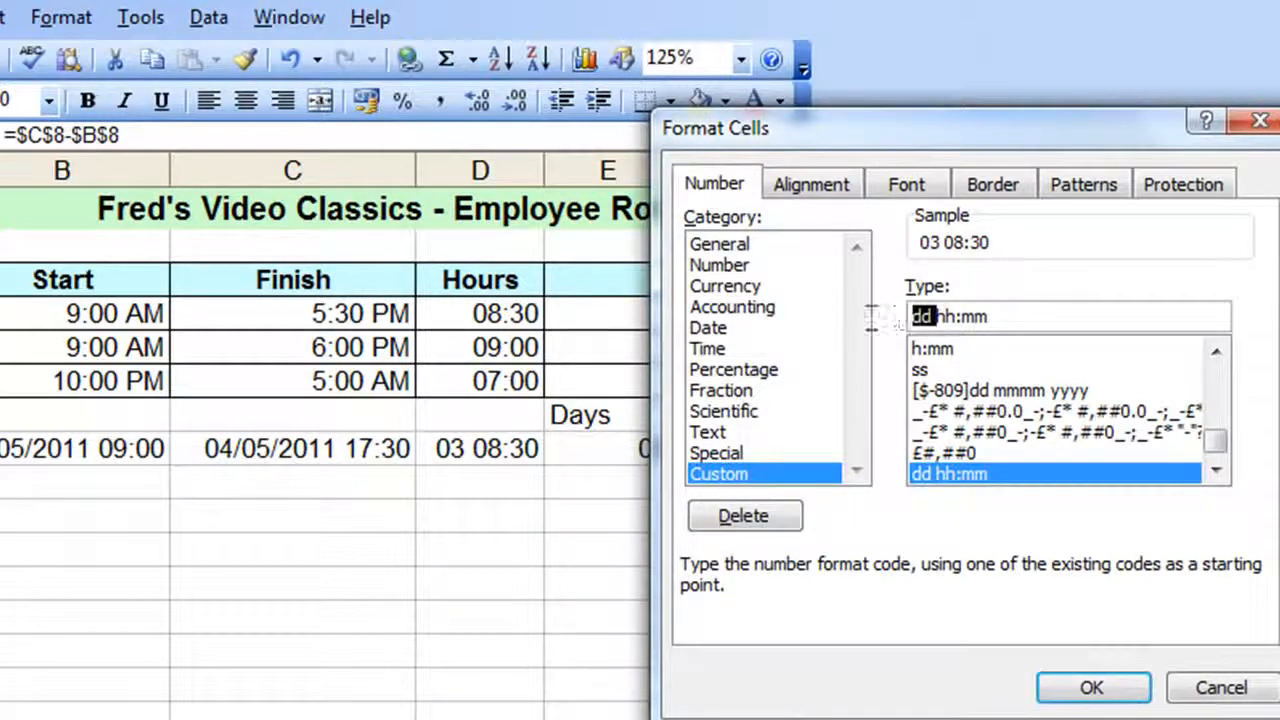
pyautogui.press('Delete')
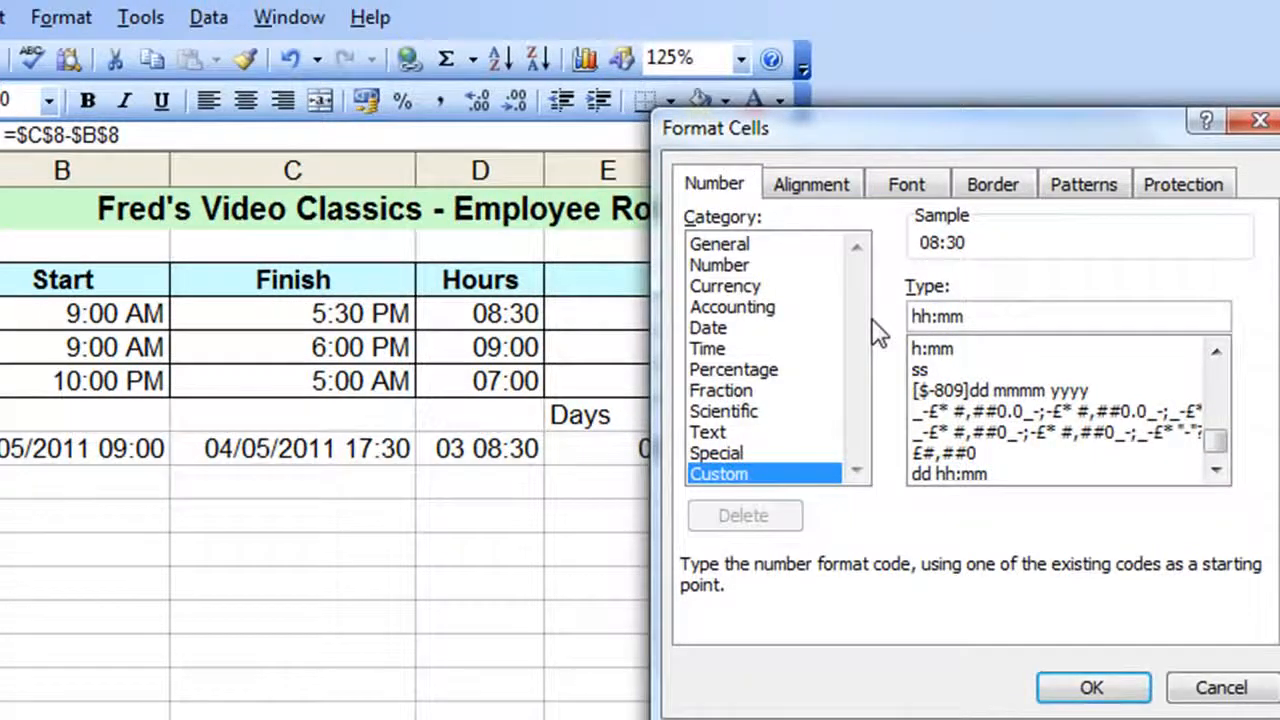
pyautogui.click(1091, 688)
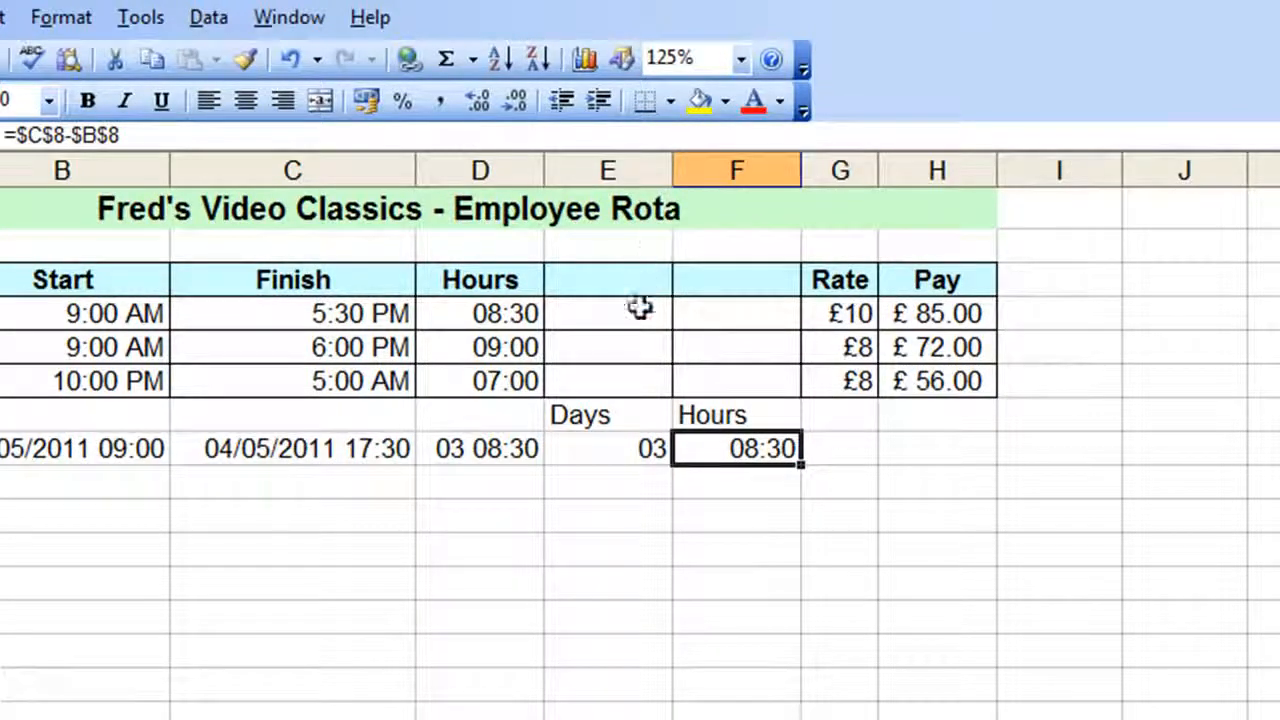
# Centre the contents of columns E and F
pyautogui.moveTo(607, 168); pyautogui.dragTo(686, 168)
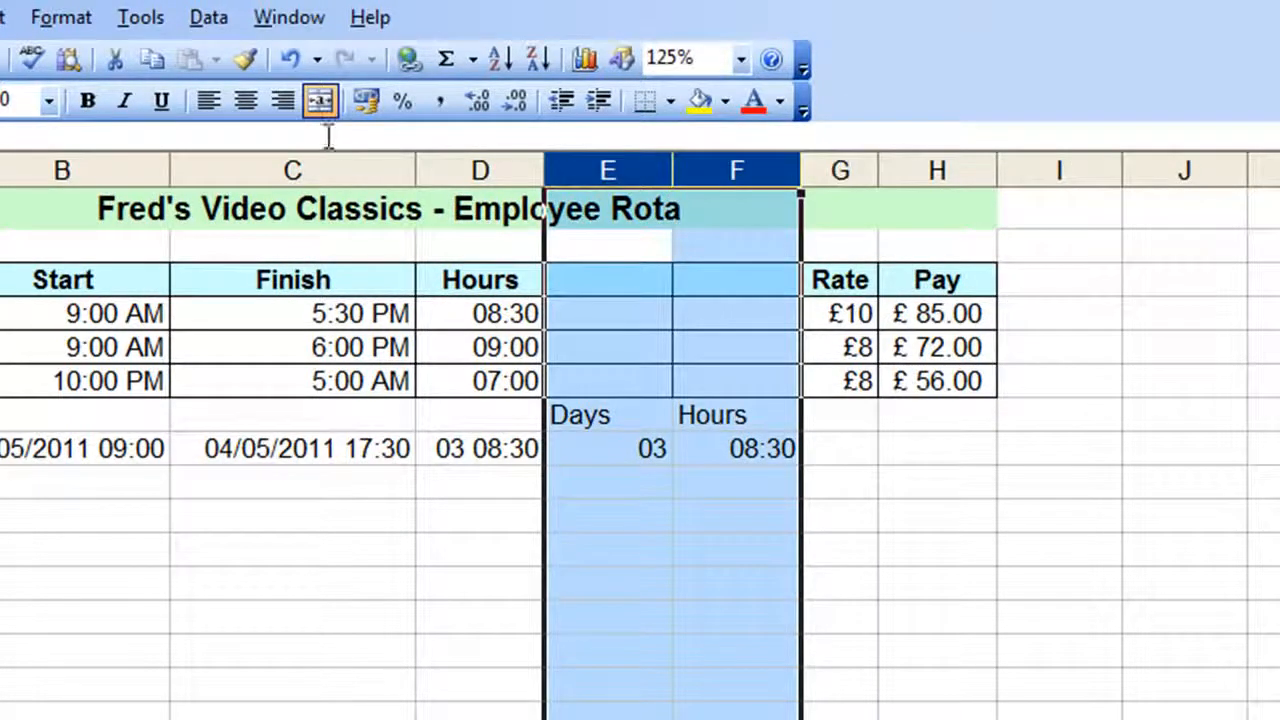
pyautogui.click(243, 103)
pyautogui.click(1008, 617)
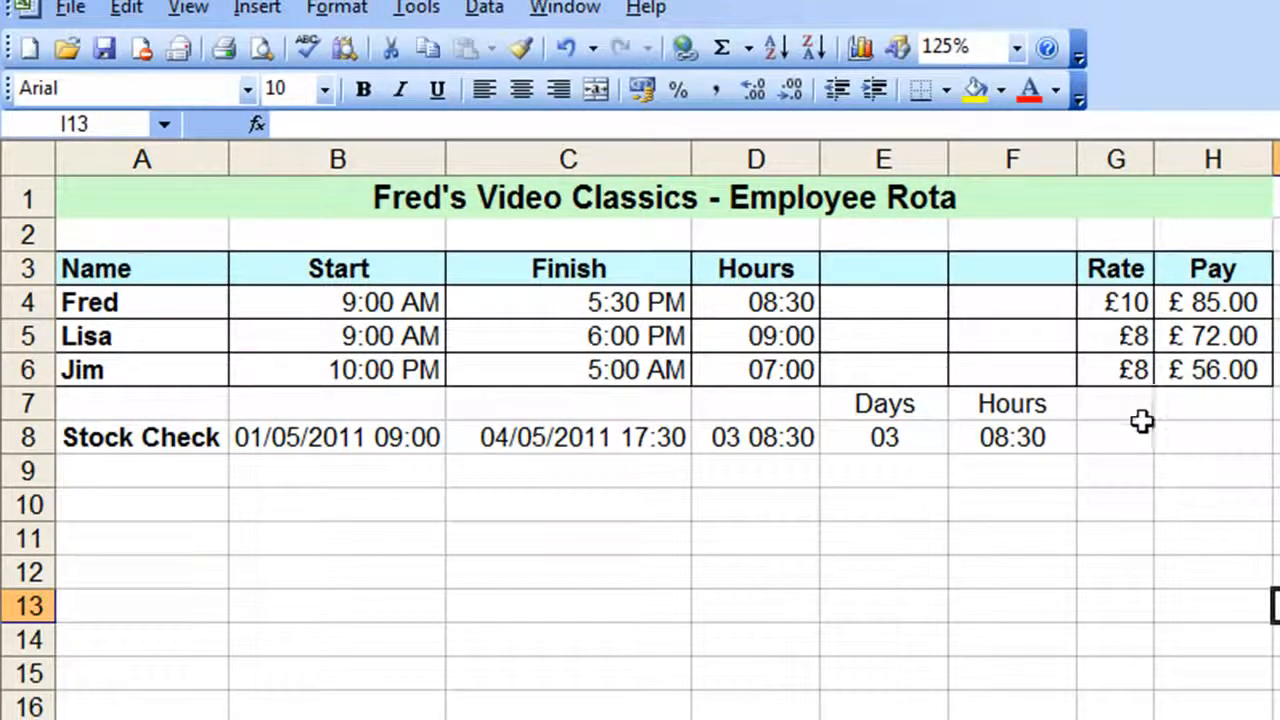
# Copy the Rate and Pay cells from row 6 into G8 and H8 of the stock check row and fit column H to its contents
pyautogui.moveTo(1123, 369); pyautogui.dragTo(1279, 380)
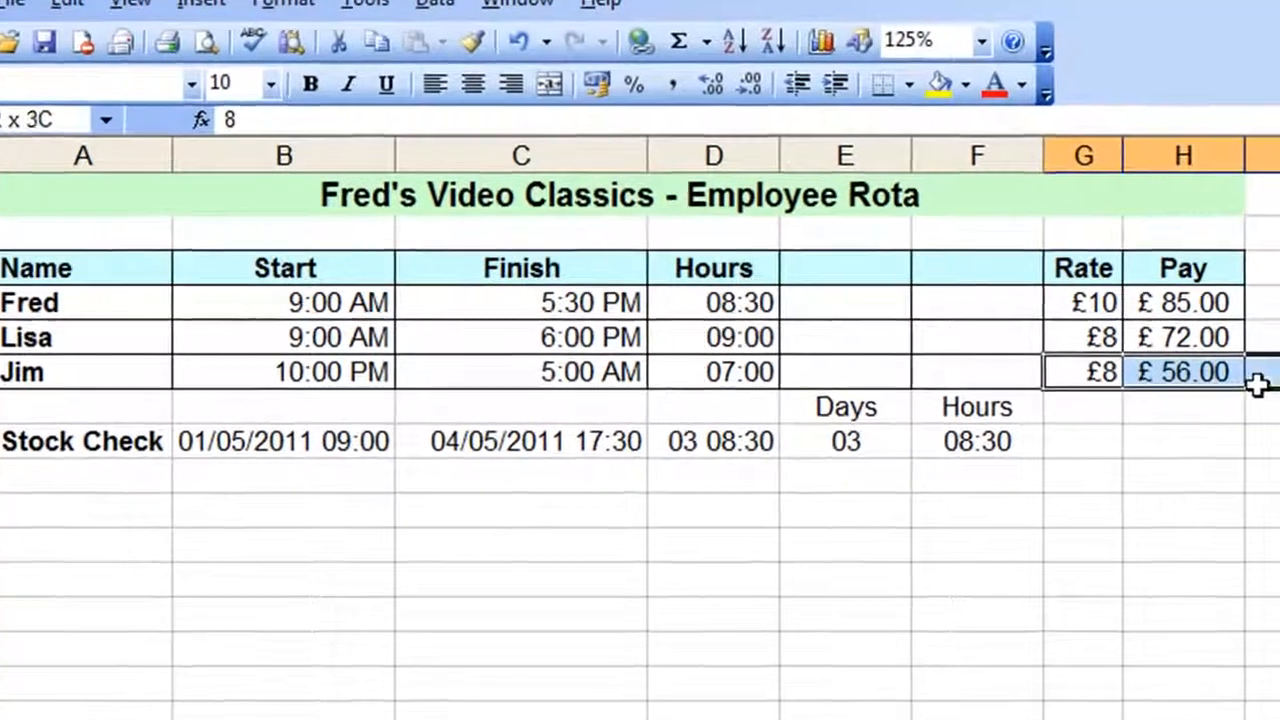
pyautogui.moveTo(1006, 384); pyautogui.dragTo(1118, 444)
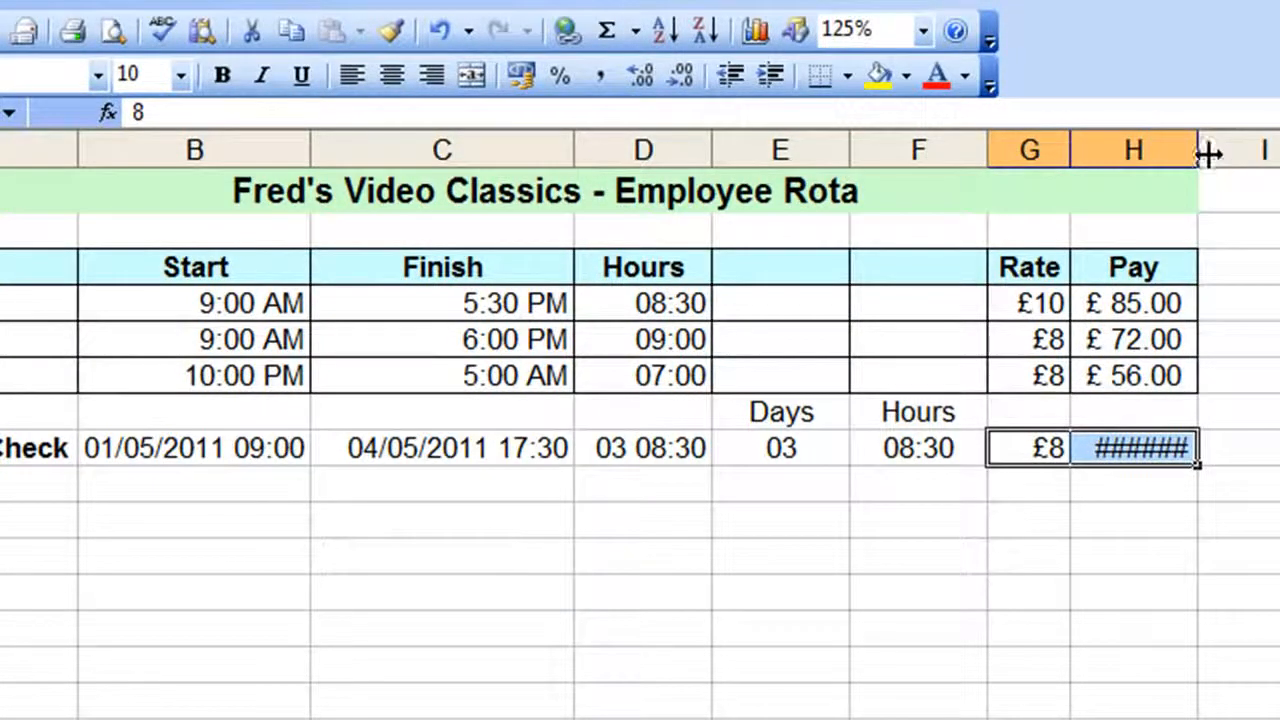
pyautogui.doubleClick(1207, 151)
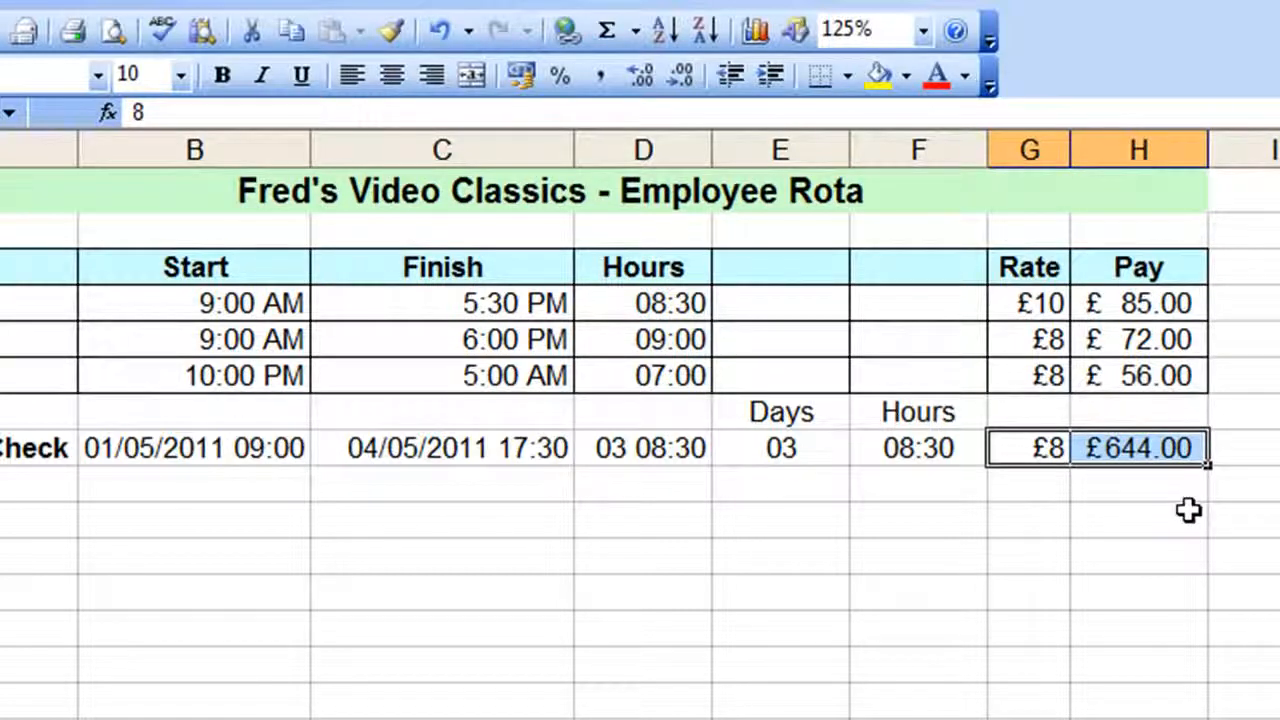
# Examine the stock check's rate and pay formula, and compare the Hours formulas in D6, D5 and D8
pyautogui.click(1038, 452)
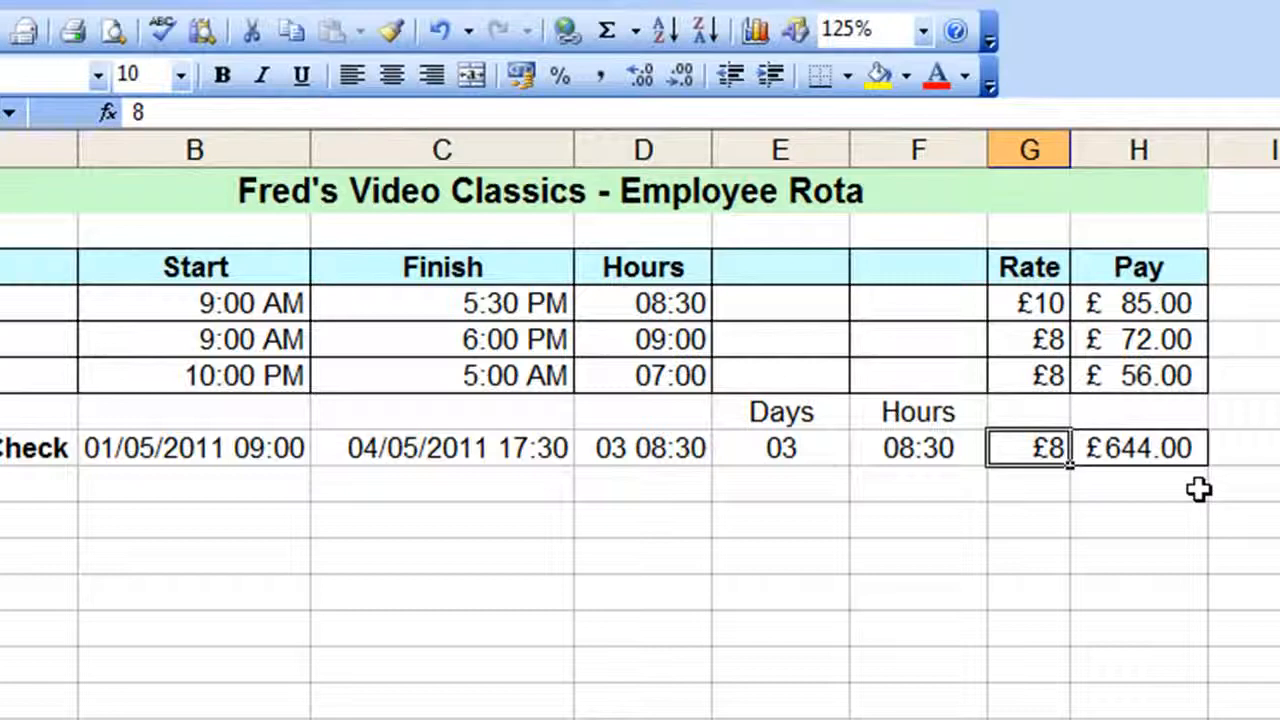
pyautogui.press('Right')
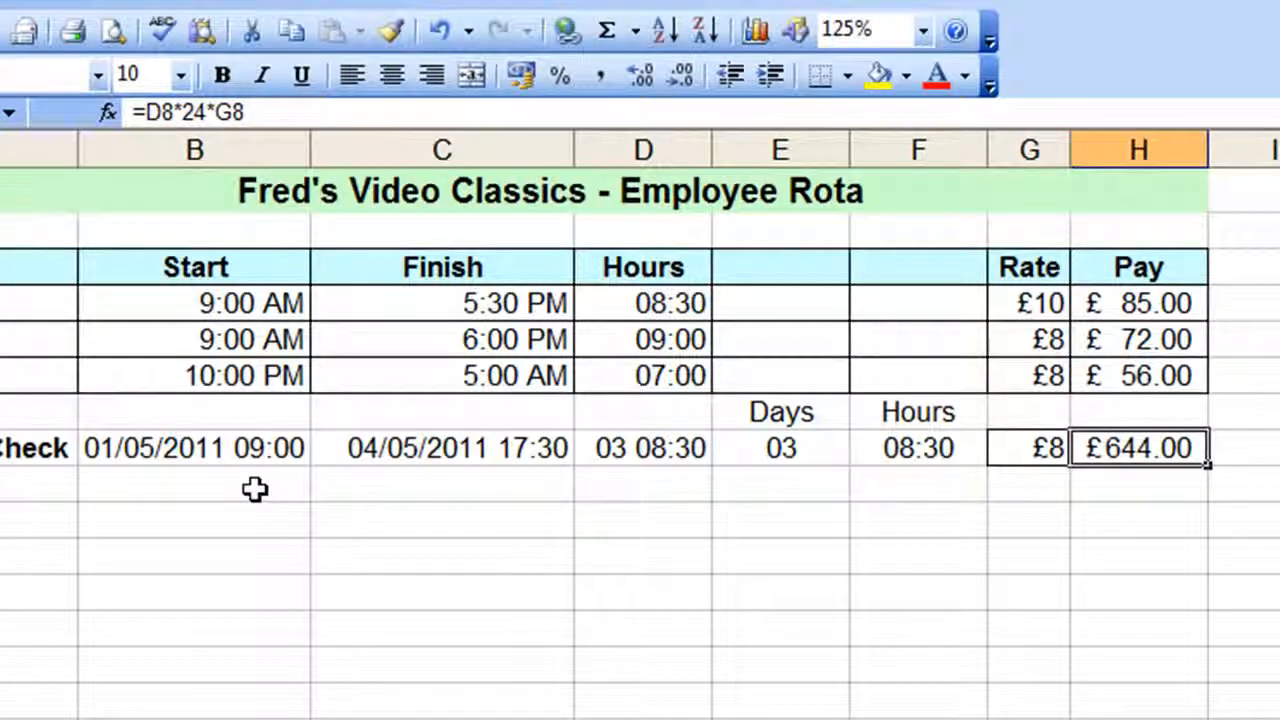
pyautogui.click(665, 377)
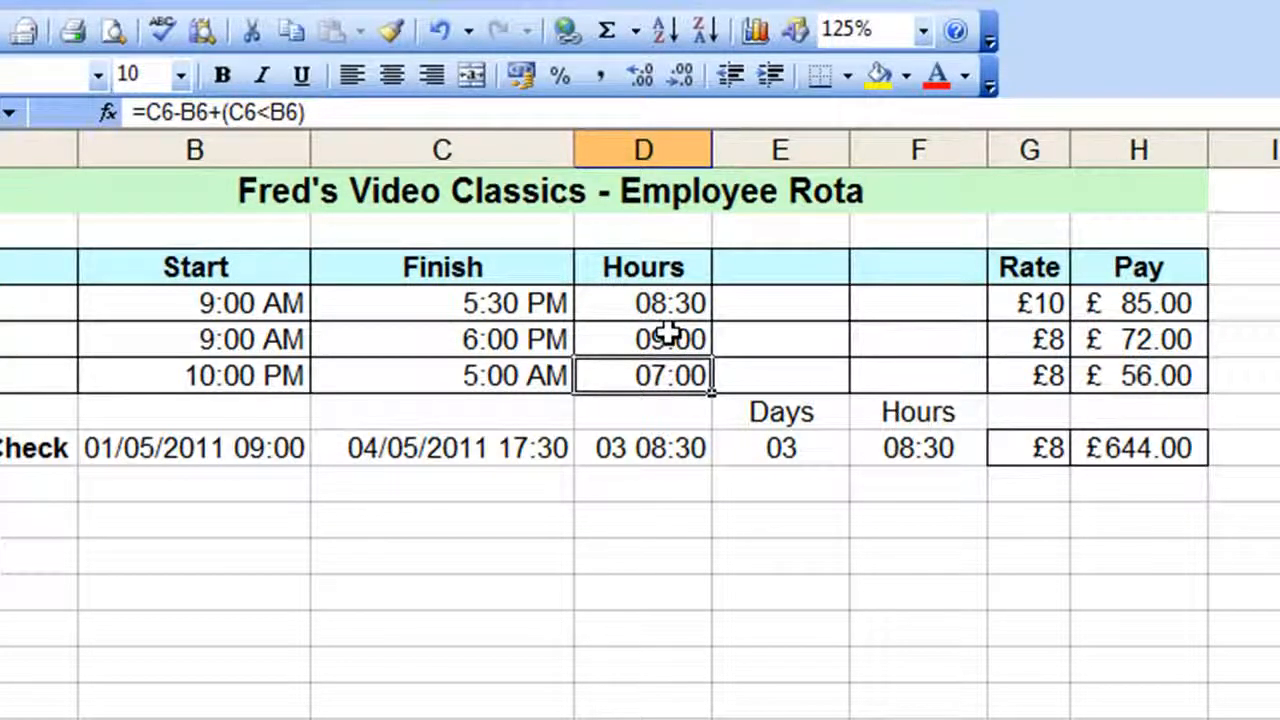
pyautogui.click(668, 338)
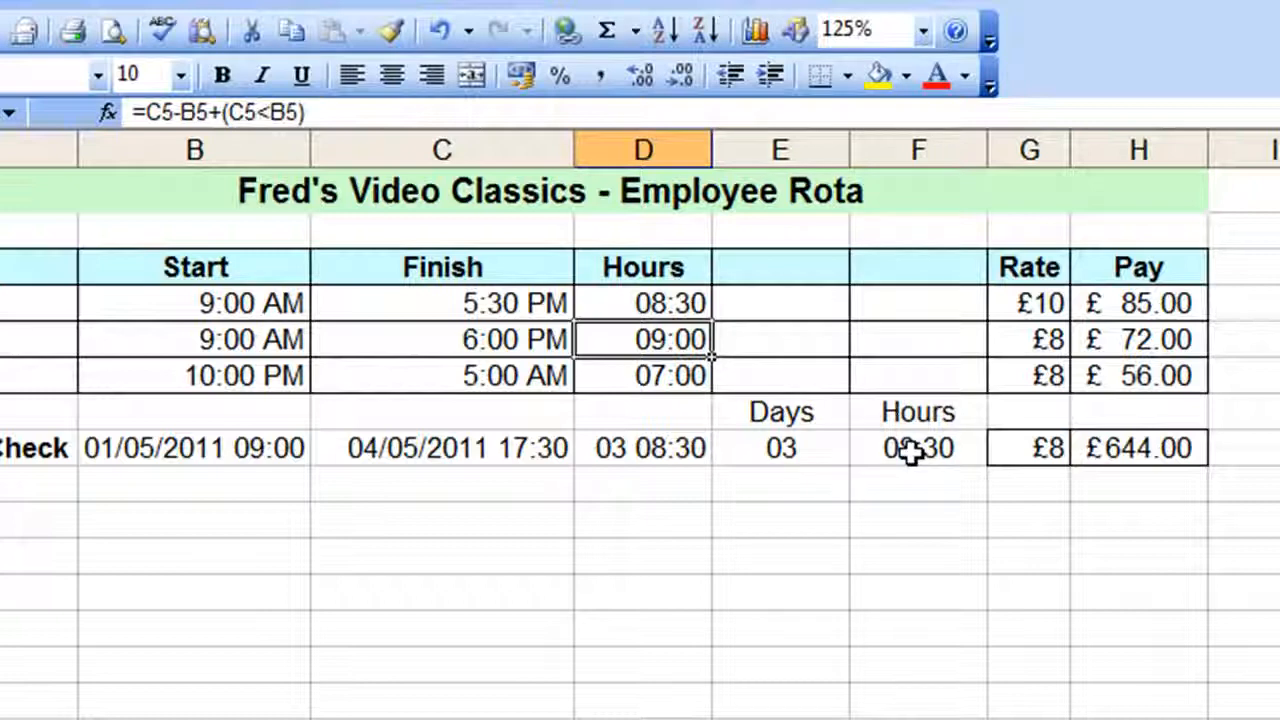
pyautogui.click(662, 449)
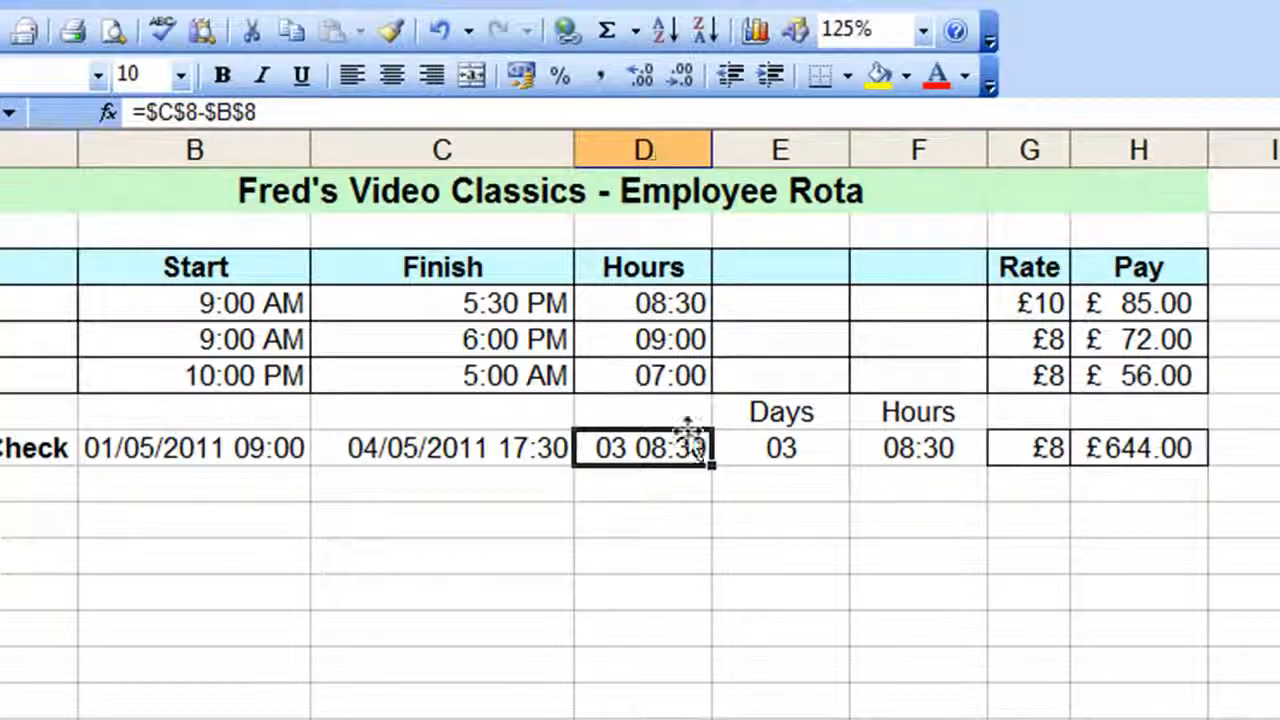
# Hide column D, which holds the combined Hours values, and deselect it
pyautogui.rightClick(654, 148)
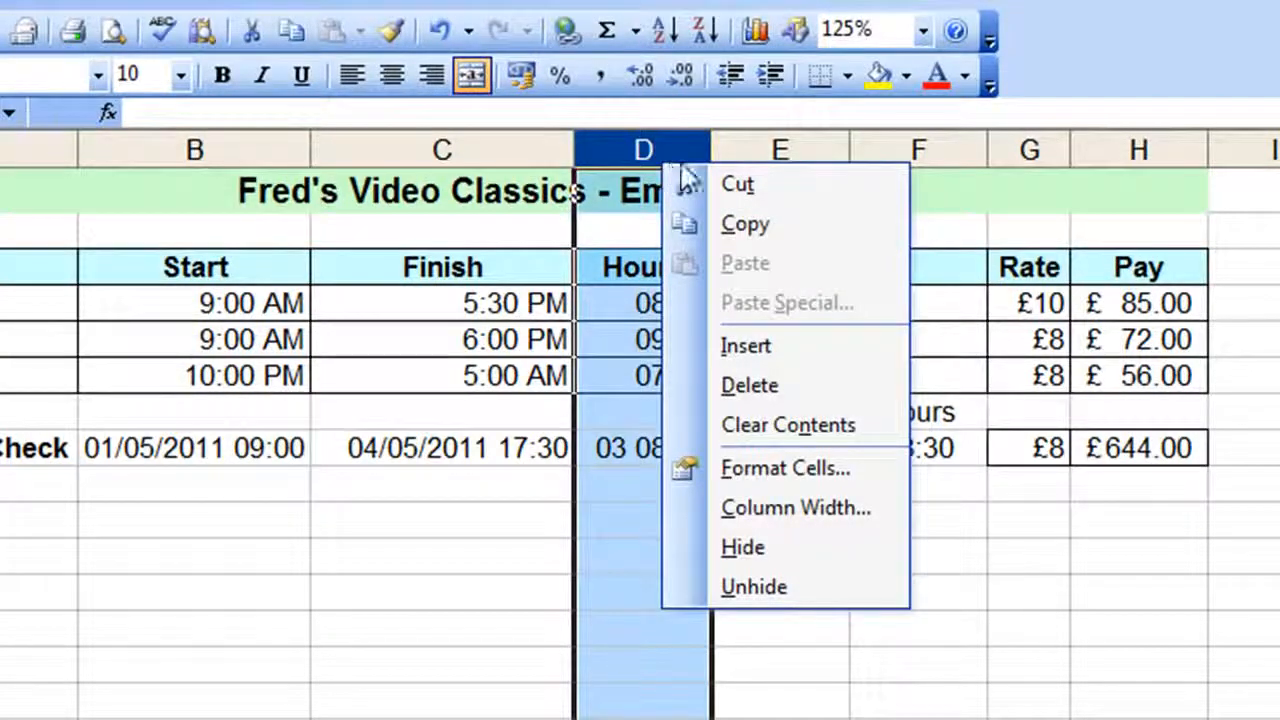
pyautogui.click(740, 548)
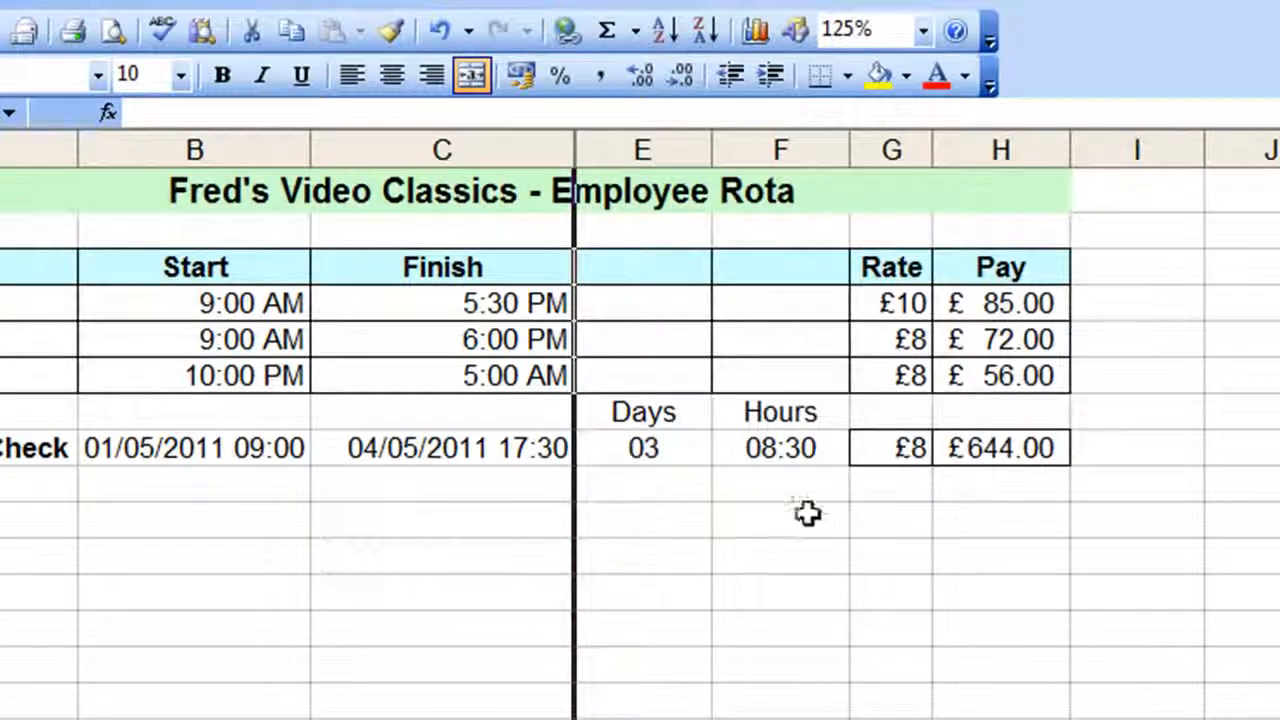
pyautogui.moveTo(831, 505); pyautogui.dragTo(752, 471)
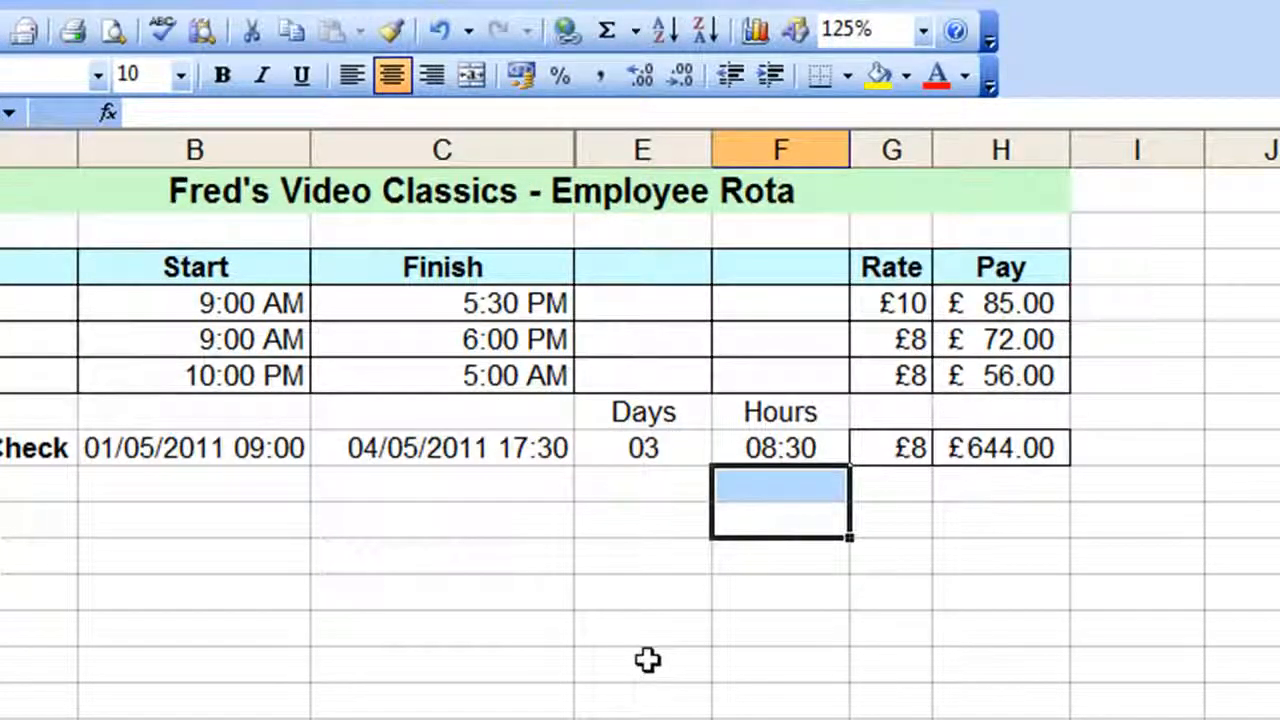
pyautogui.click(1056, 516)
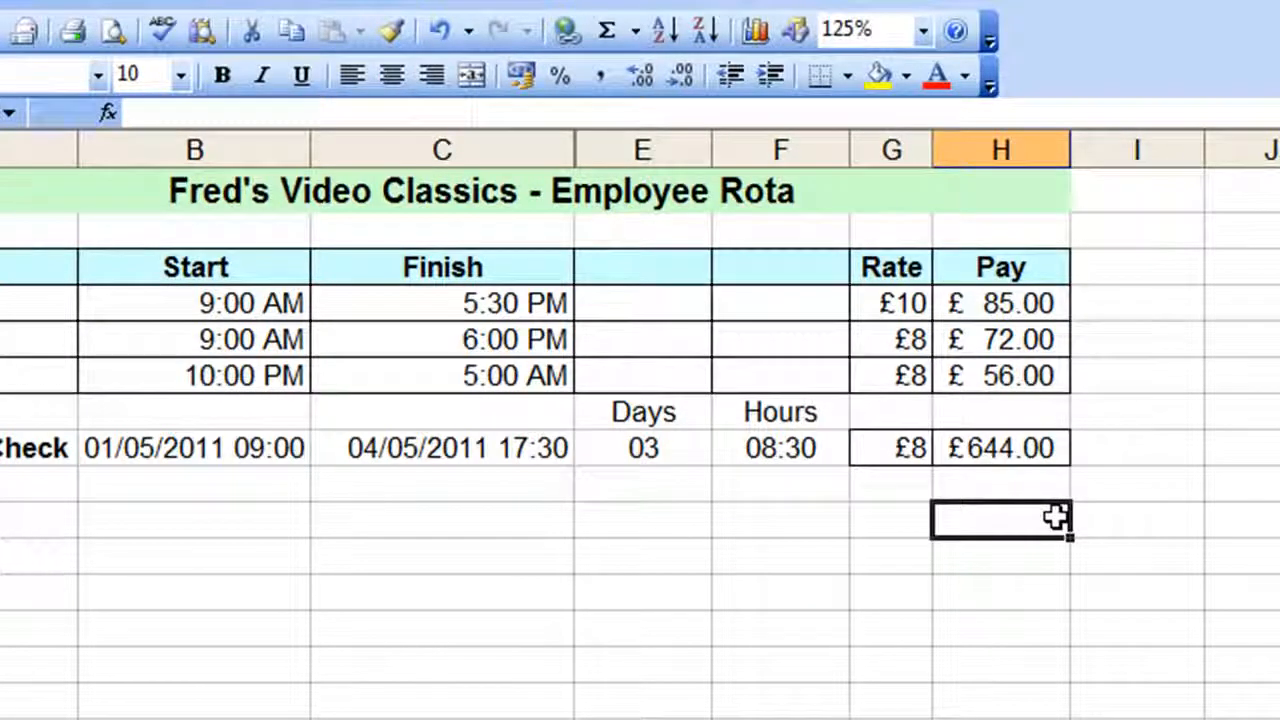